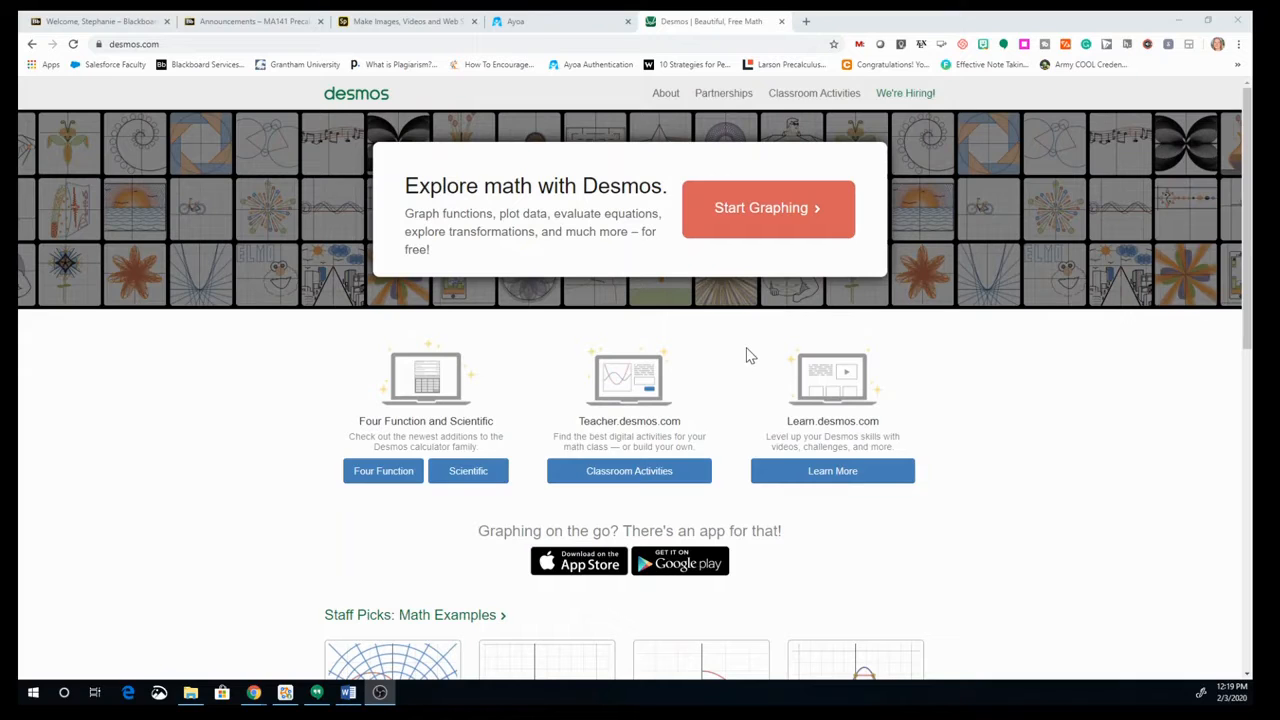
- Open the graphing calculator and plot the point (2,3) as the first expression
{"action": "left_click", "coordinate": [735, 210]}
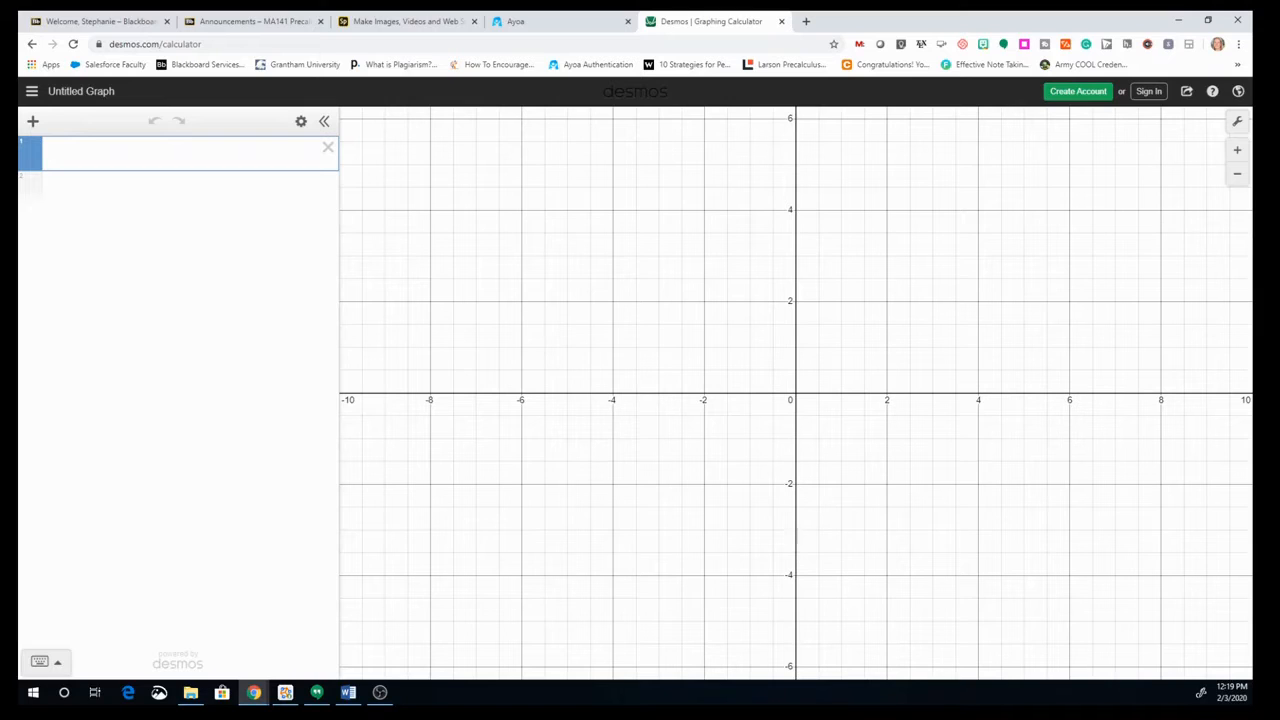
{"action": "type", "text": "("}
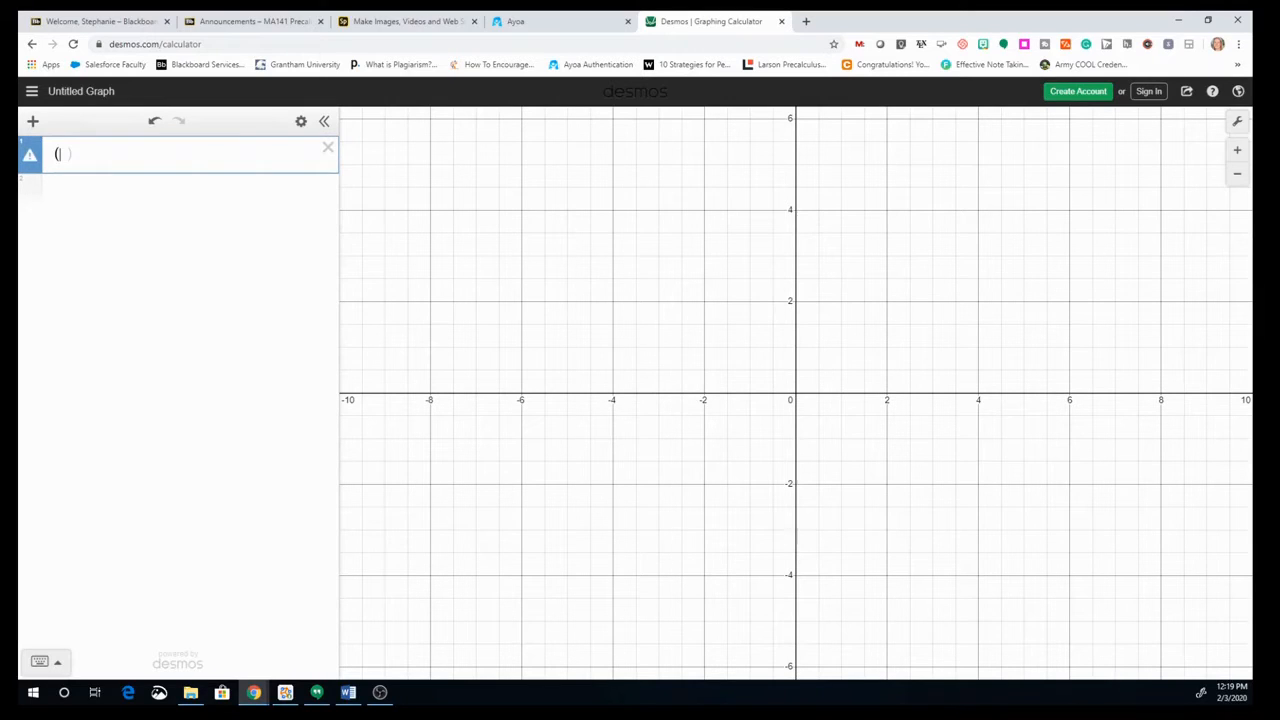
{"action": "type", "text": "2,3"}
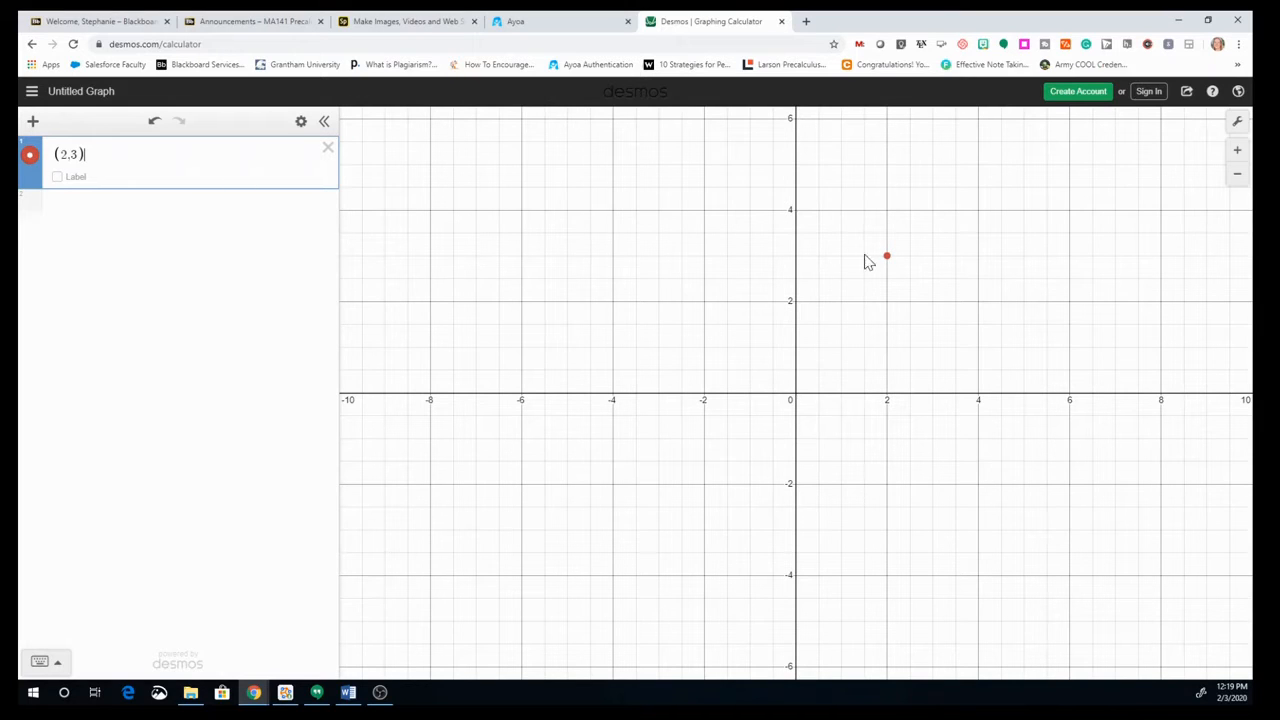
- Turn on the label of the point (2,3) with the text "Ordered Pair" and check its position and font size options
{"action": "left_click", "coordinate": [56, 182]}
{"action": "type", "text": "Ordered Pair"}
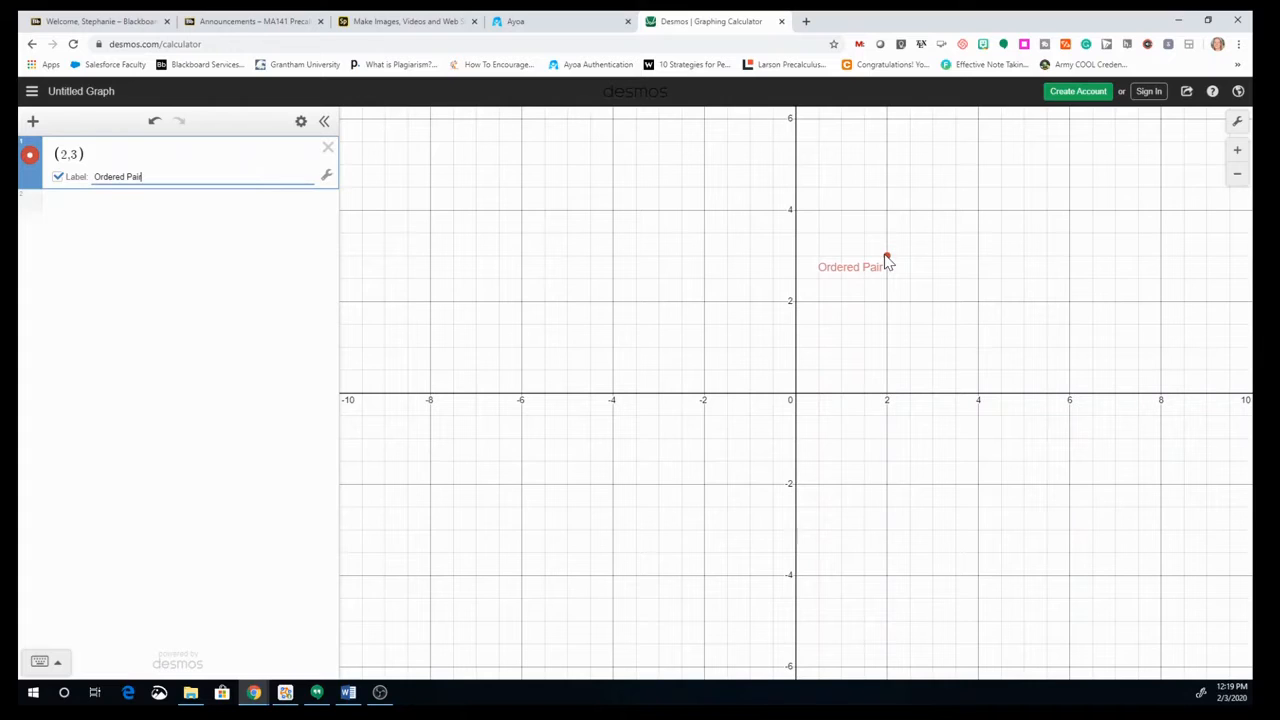
{"action": "left_click", "coordinate": [326, 180]}
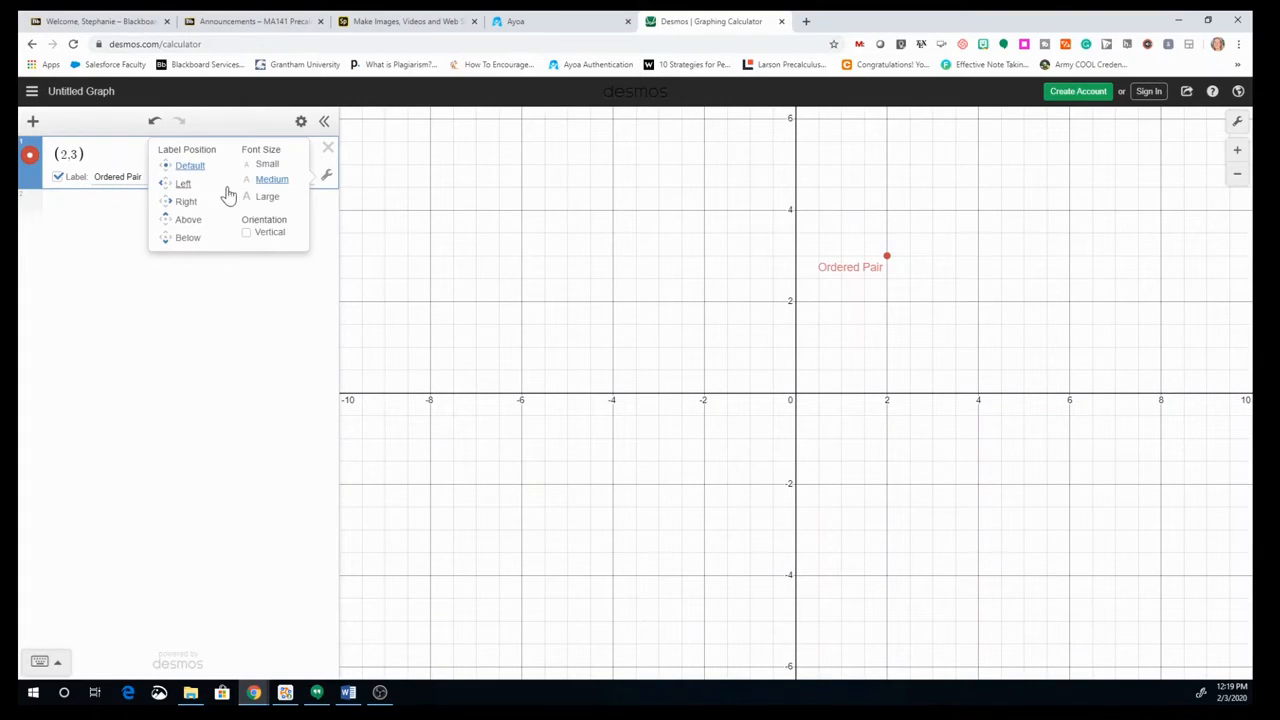
{"action": "left_click", "coordinate": [320, 211]}
{"action": "left_click", "coordinate": [317, 209]}
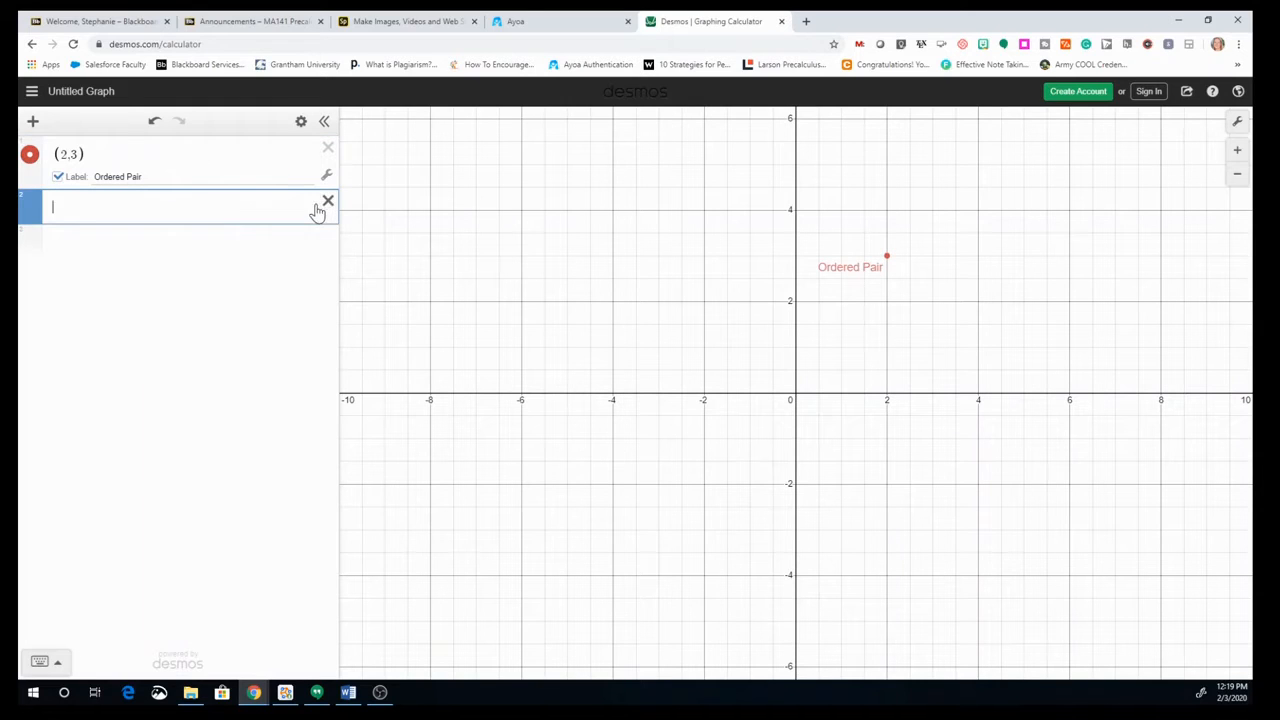
- Set the point (2,3) to the cross style in purple
{"action": "left_click", "coordinate": [30, 158]}
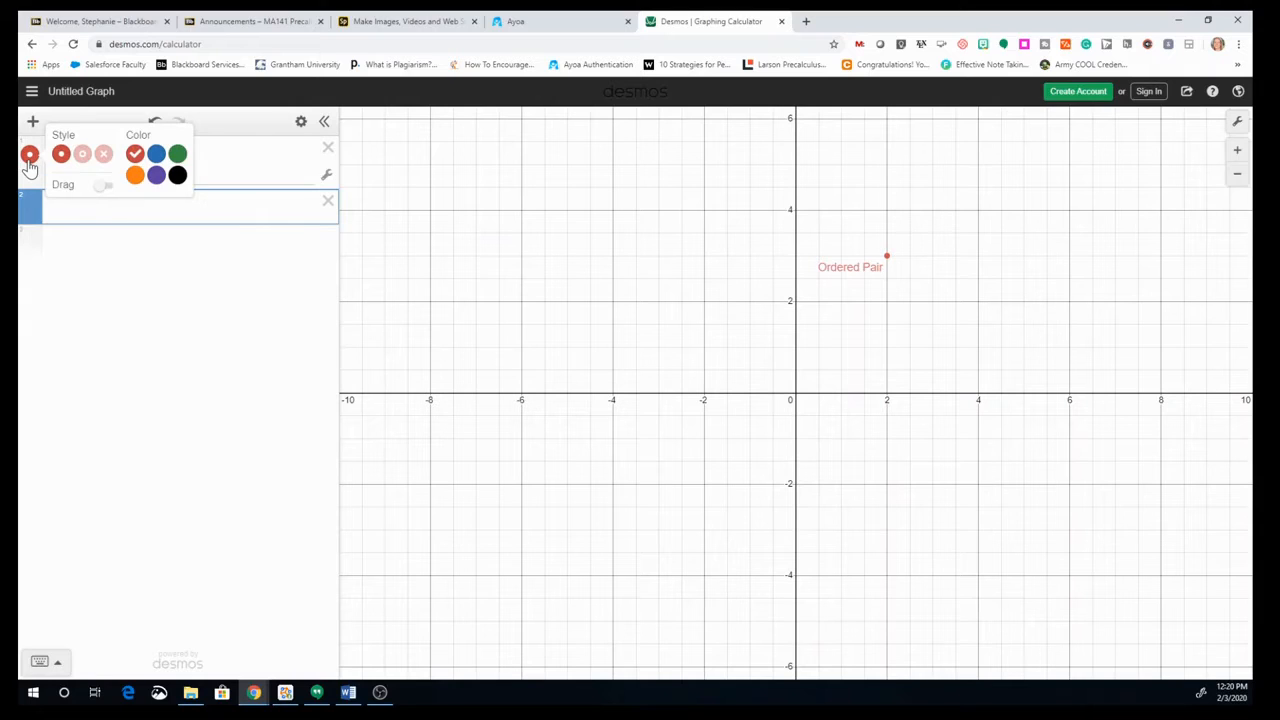
{"action": "left_click", "coordinate": [104, 154]}
{"action": "left_click", "coordinate": [156, 178]}
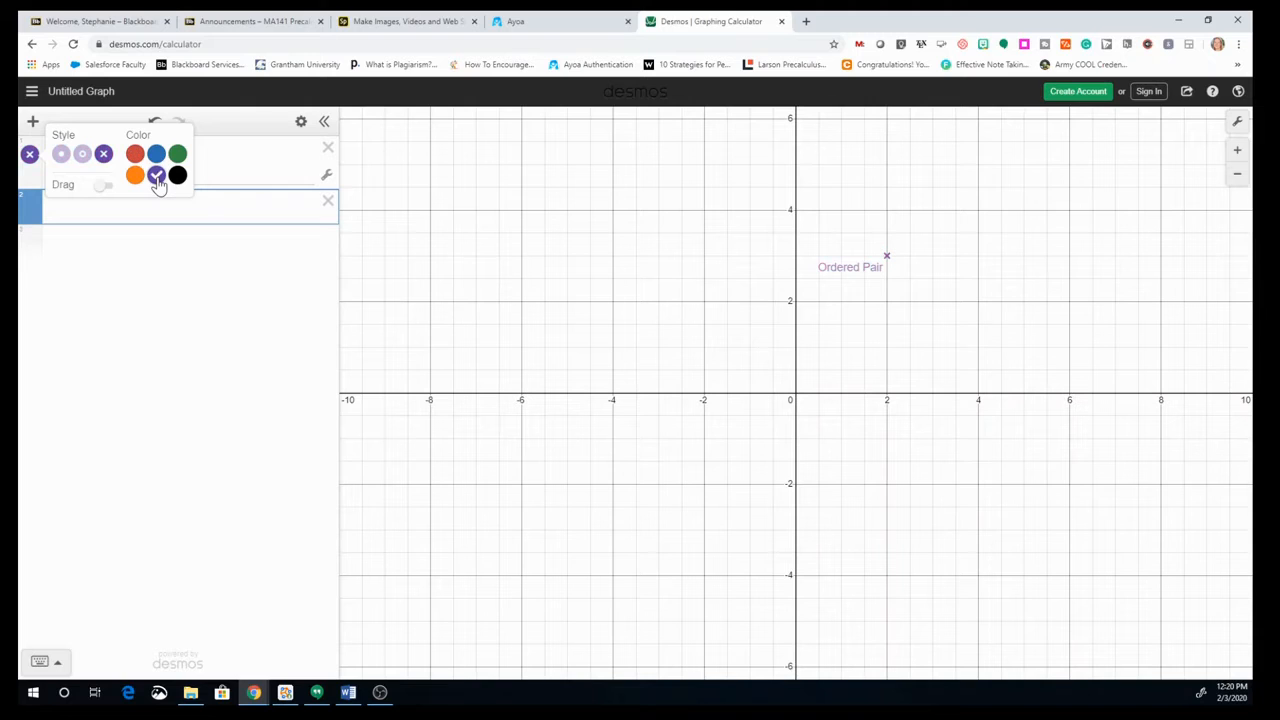
{"action": "left_click", "coordinate": [77, 257]}
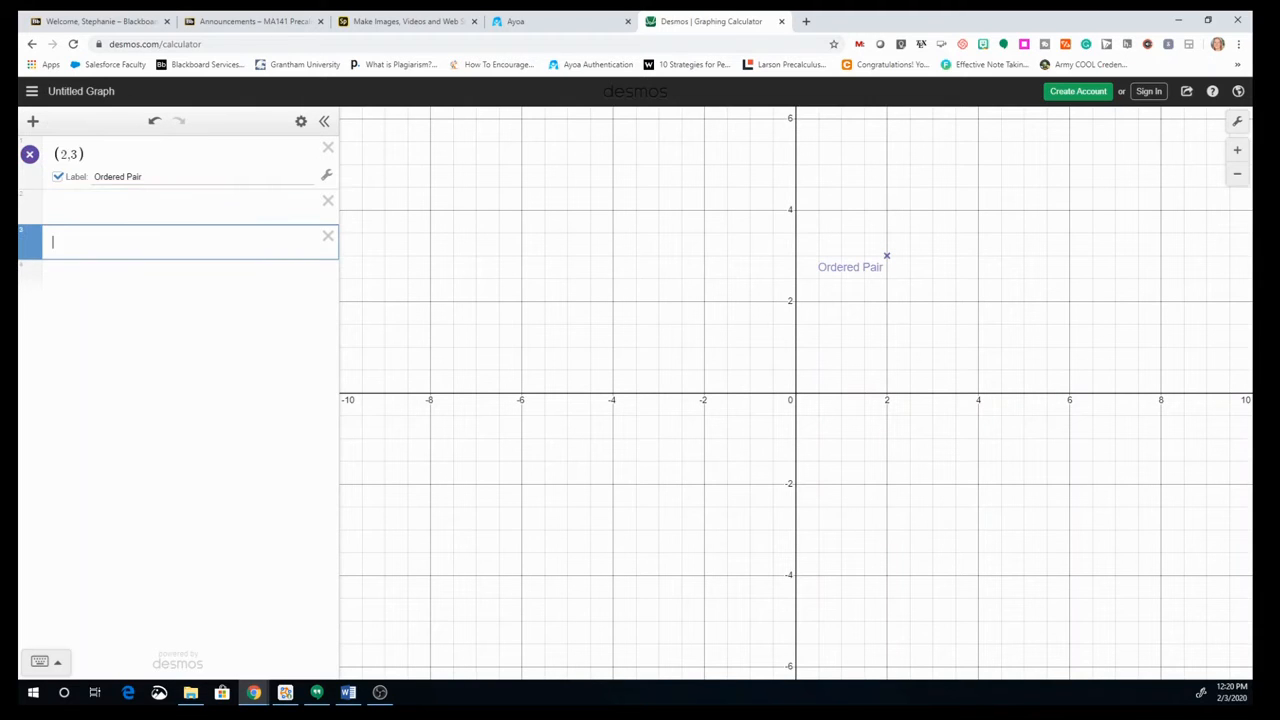
{"action": "left_click", "coordinate": [124, 288]}
{"action": "left_click", "coordinate": [119, 331]}
{"action": "left_click", "coordinate": [121, 350]}
{"action": "left_click", "coordinate": [124, 381]}
{"action": "left_click", "coordinate": [125, 340]}
{"action": "left_click", "coordinate": [328, 379]}
{"action": "left_click", "coordinate": [328, 343]}
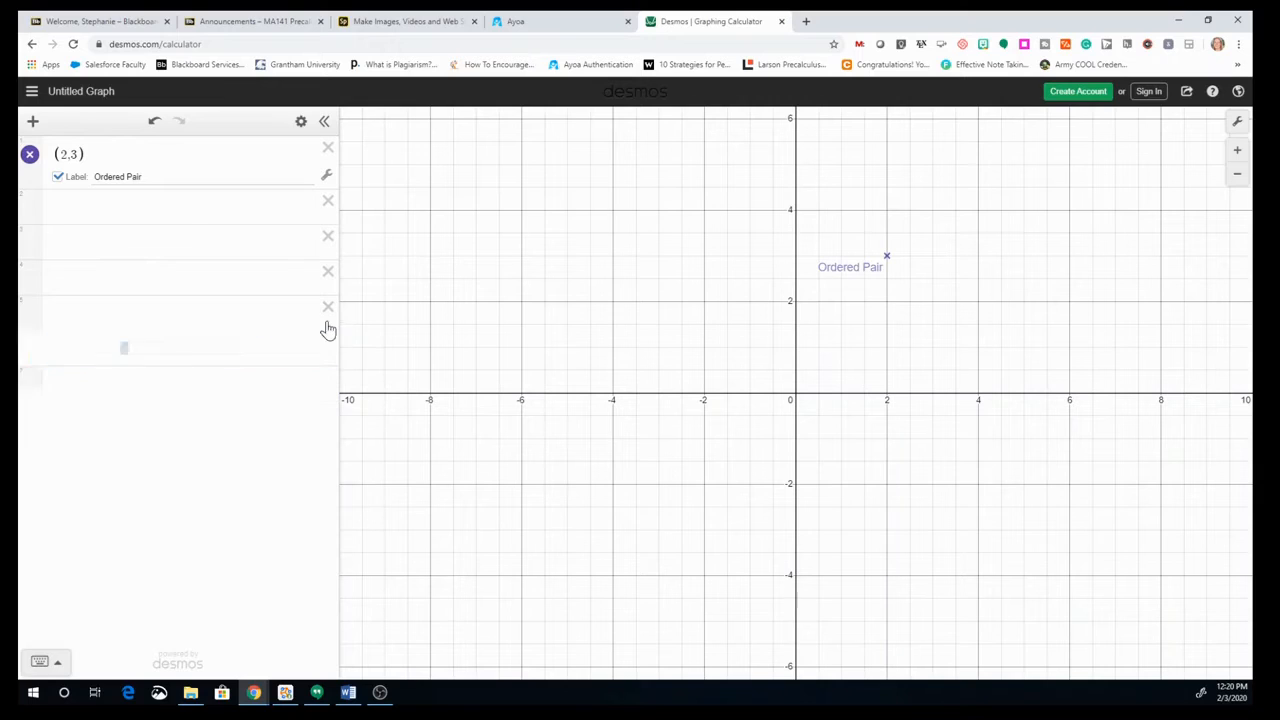
{"action": "left_click", "coordinate": [328, 306]}
{"action": "left_click", "coordinate": [328, 273]}
{"action": "left_click", "coordinate": [328, 240]}
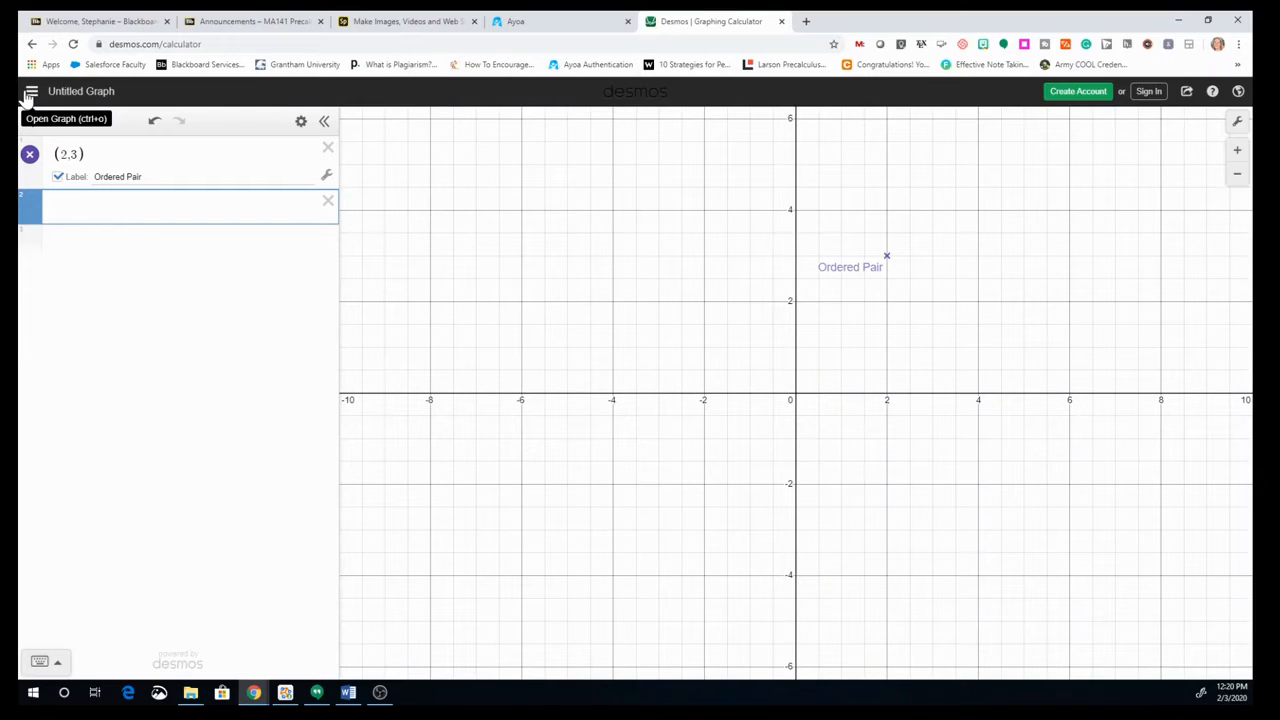
- Graph the line x − 2 = y + 5 in the empty row below the point
{"action": "type", "text": "x-2=y+5"}
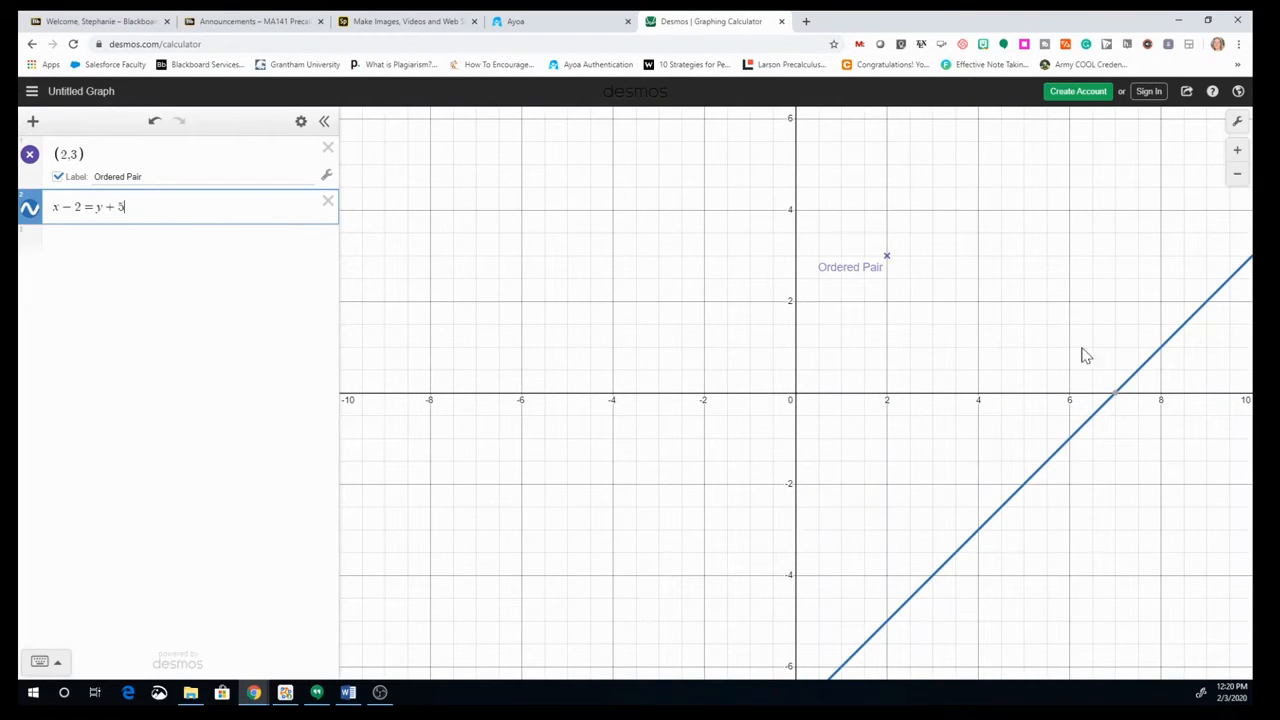
{"action": "left_click_drag", "start_coordinate": [932, 450], "coordinate": [762, 380]}
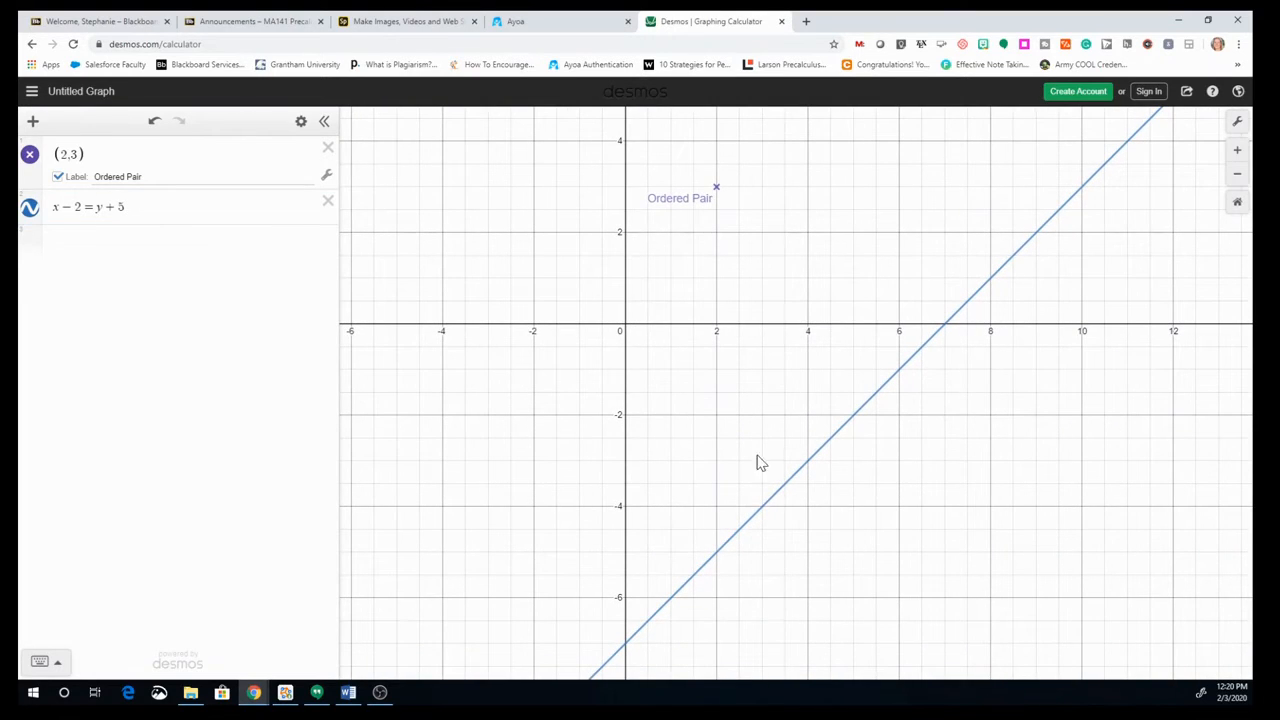
{"action": "left_click", "coordinate": [1240, 175]}
{"action": "left_click", "coordinate": [1240, 175]}
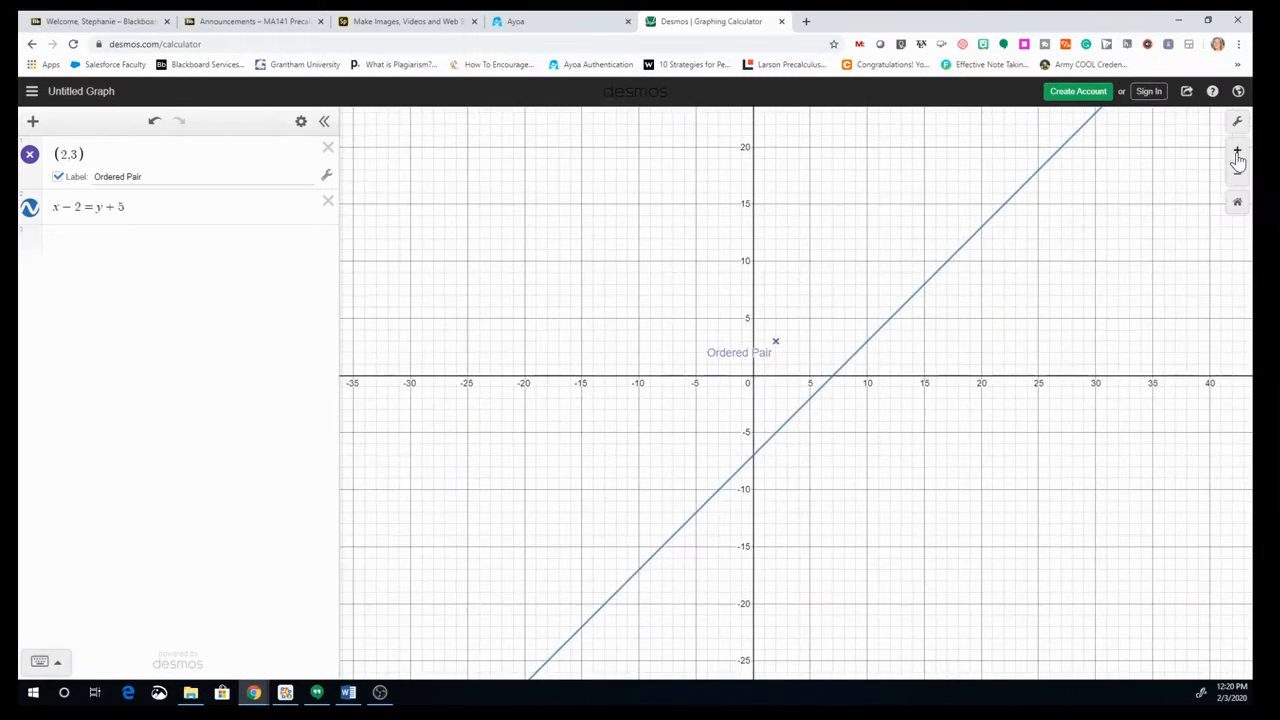
{"action": "left_click", "coordinate": [1238, 158]}
{"action": "left_click", "coordinate": [1238, 158]}
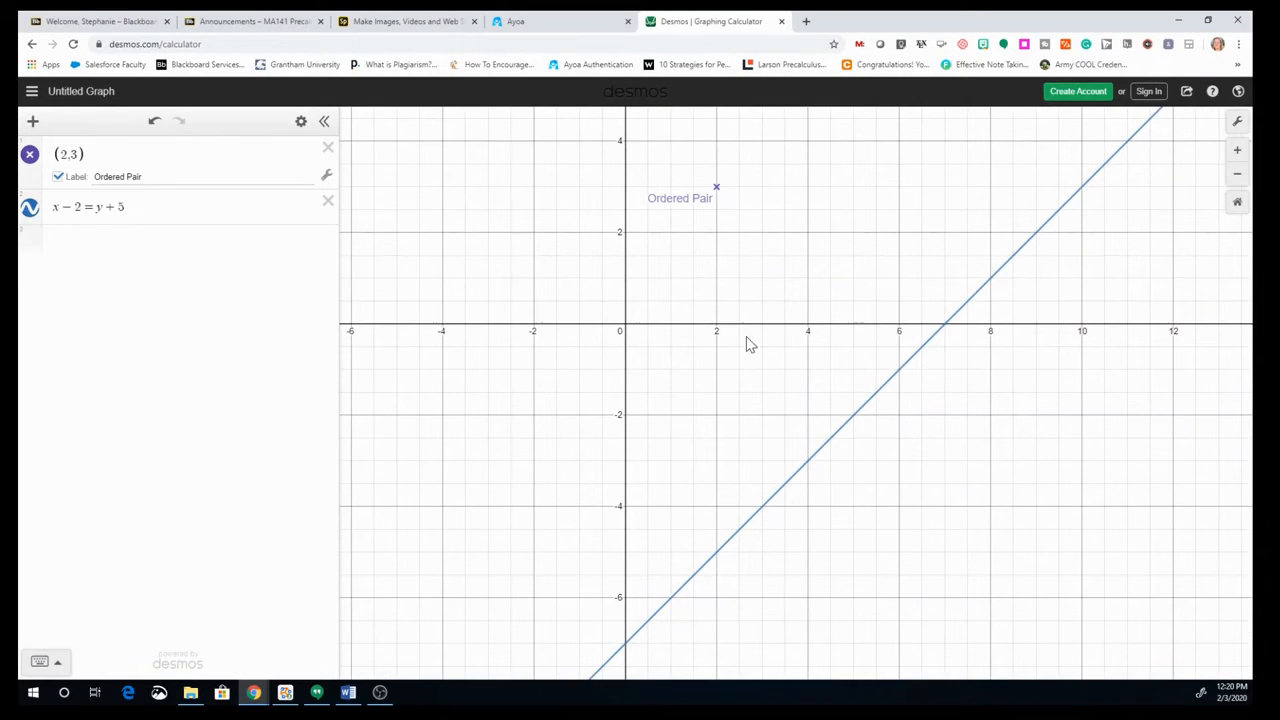
- Select the line x − 2 = y + 5 on the graph and examine its x- and y-intercepts
{"action": "left_click", "coordinate": [875, 405]}
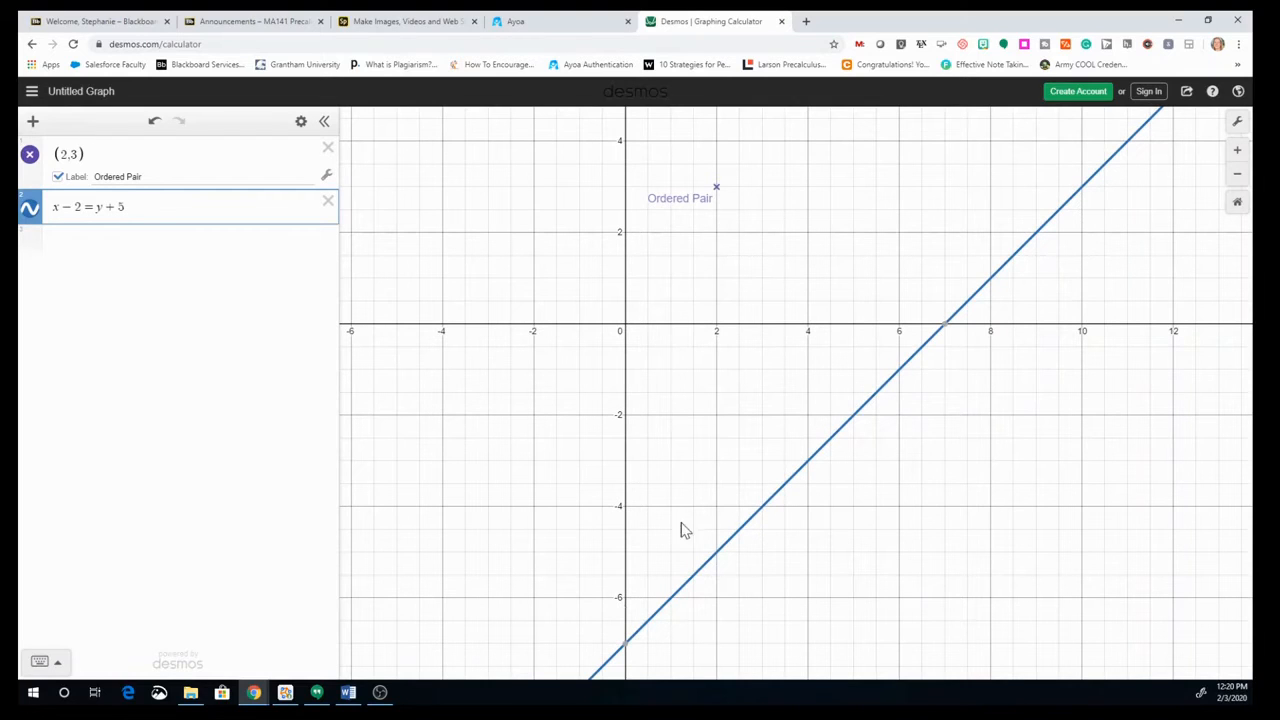
{"action": "mouse_move", "coordinate": [945, 335]}
{"action": "mouse_move", "coordinate": [622, 652]}
- Set the line x − 2 = y + 5 to the dashed style in orange
{"action": "left_click", "coordinate": [30, 211]}
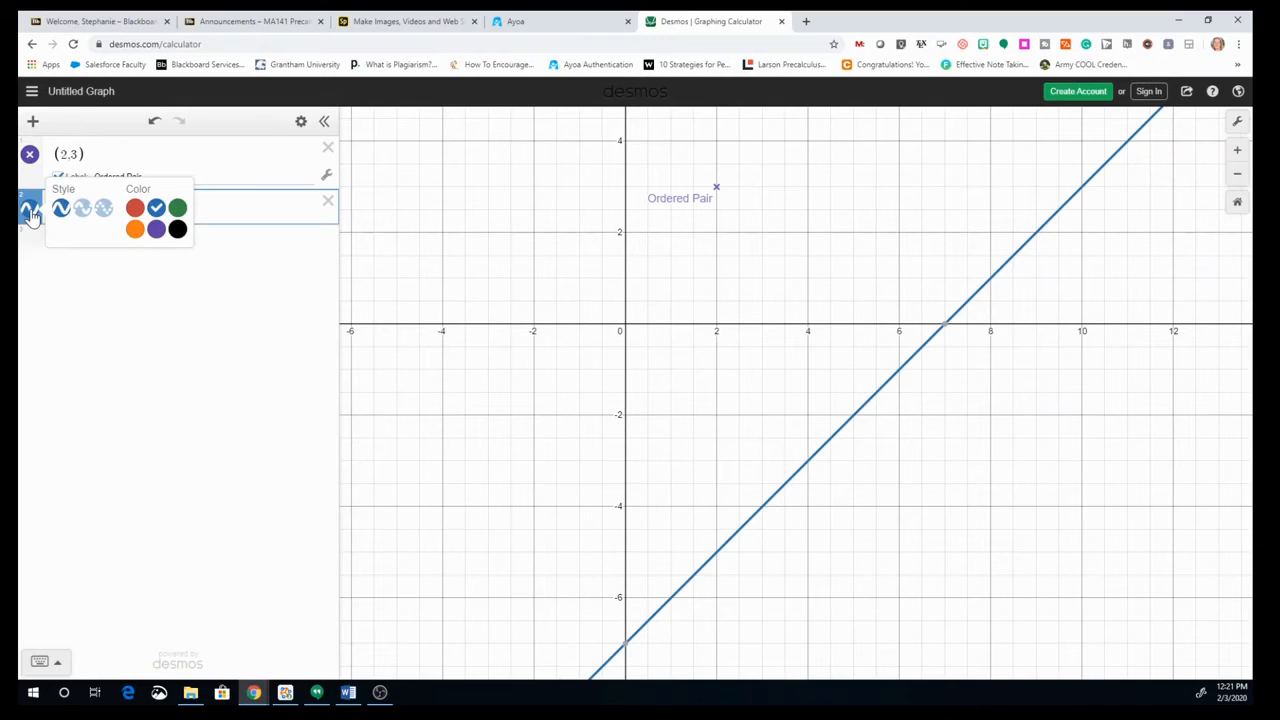
{"action": "left_click", "coordinate": [102, 210]}
{"action": "left_click", "coordinate": [82, 209]}
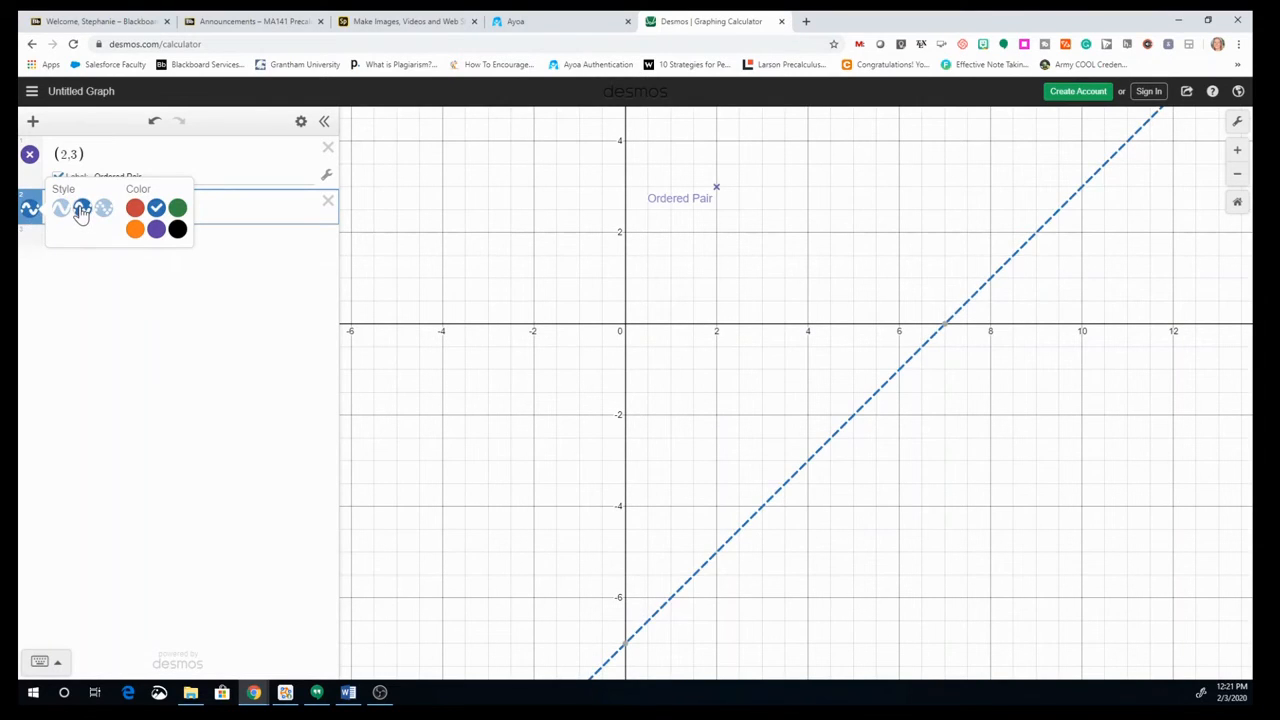
{"action": "left_click", "coordinate": [134, 229]}
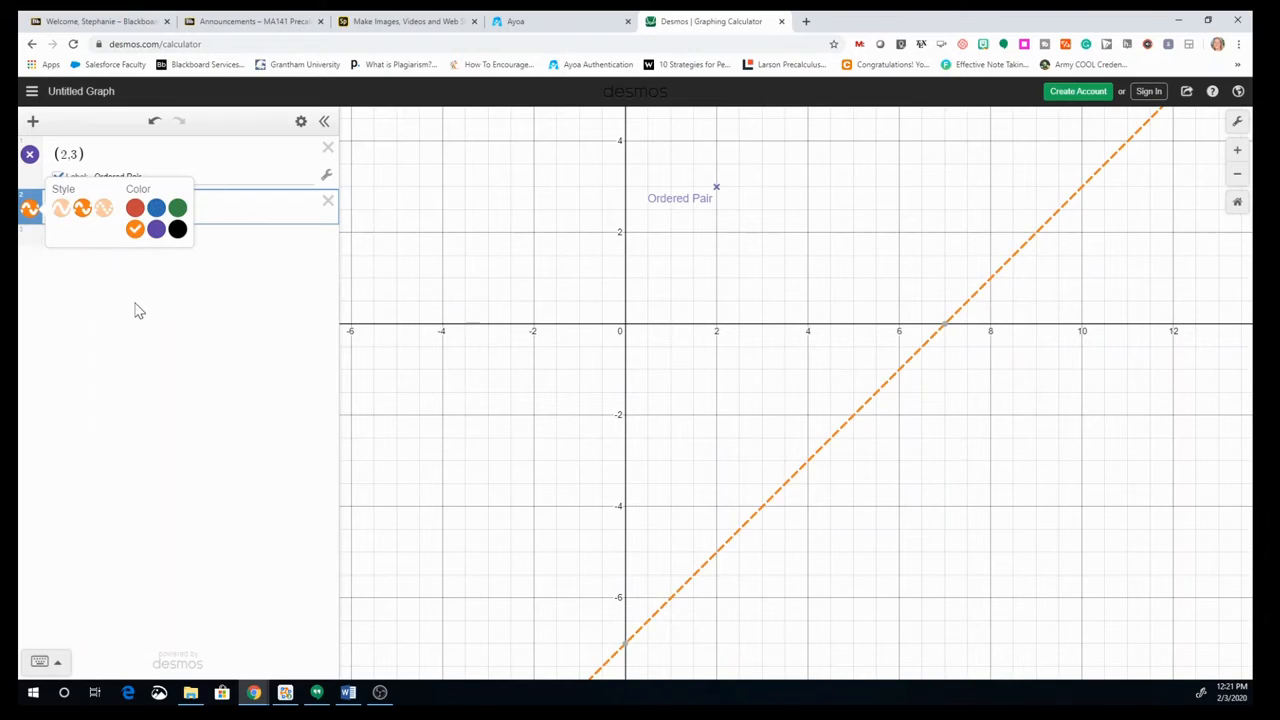
{"action": "left_click", "coordinate": [137, 310]}
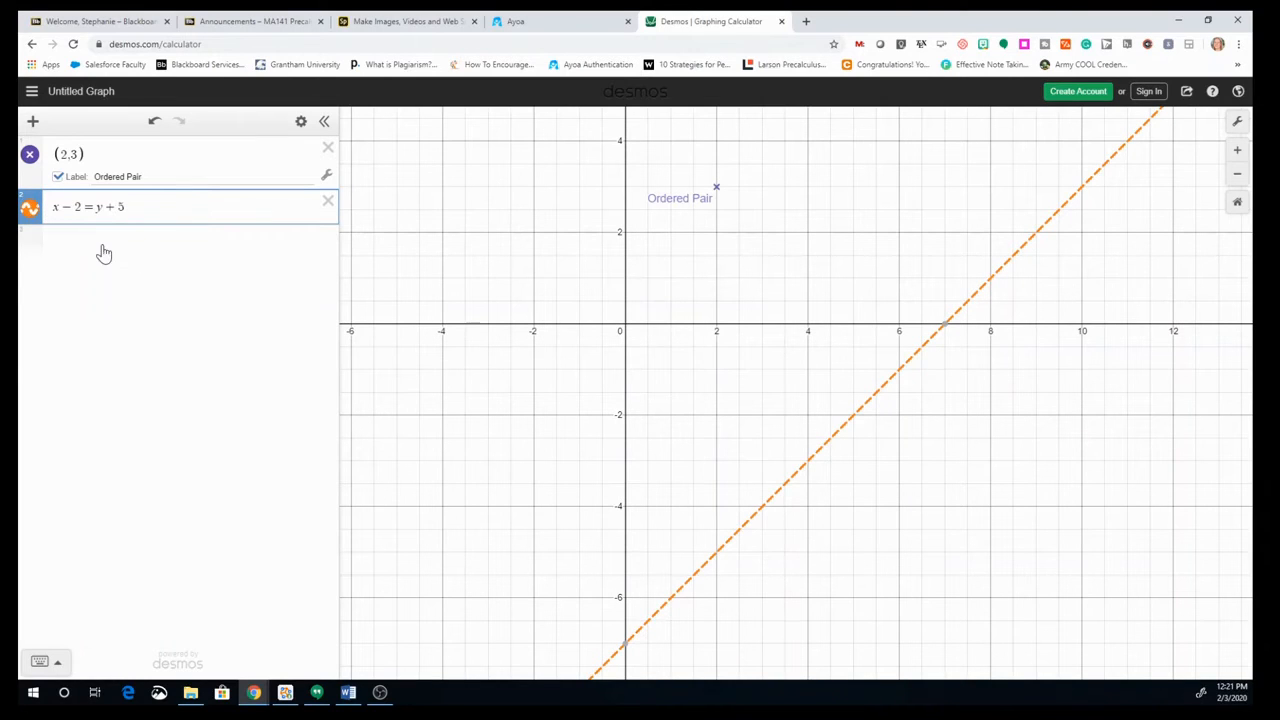
- Graph the function f(x) = (x+2)/x in a new third expression, entering the right side as a fraction
{"action": "left_click", "coordinate": [100, 248]}
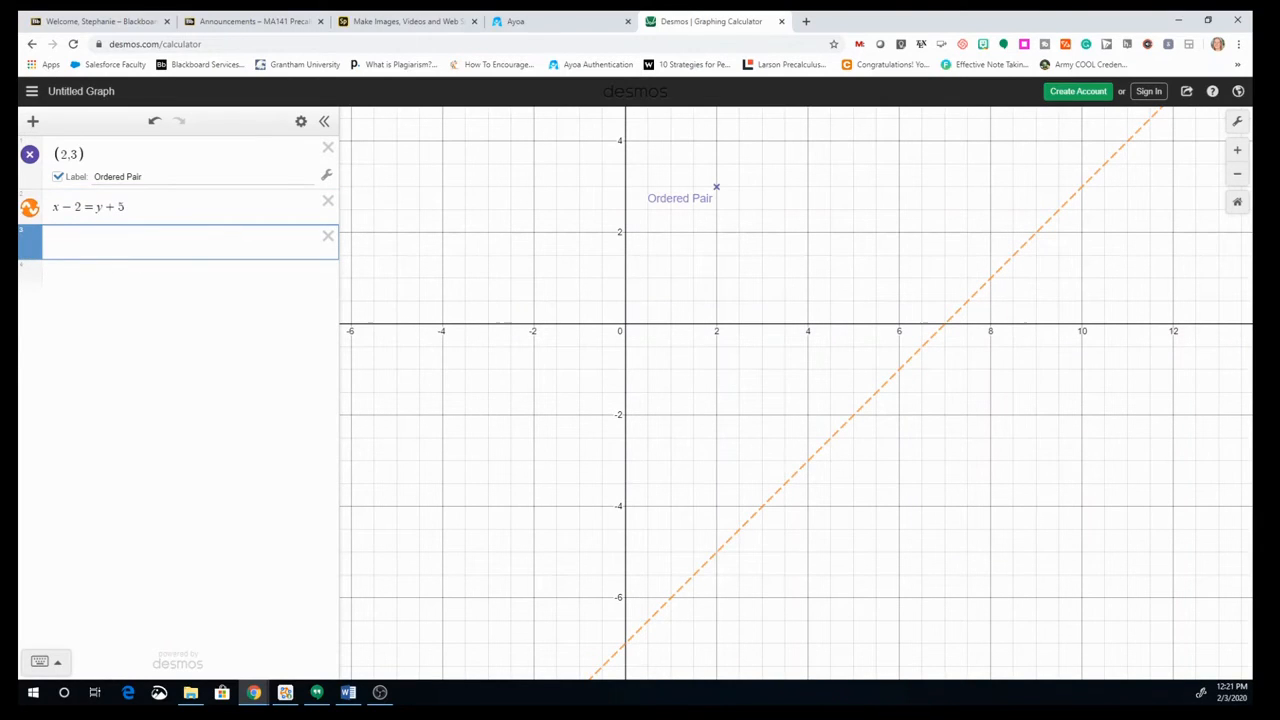
{"action": "type", "text": "f(x"}
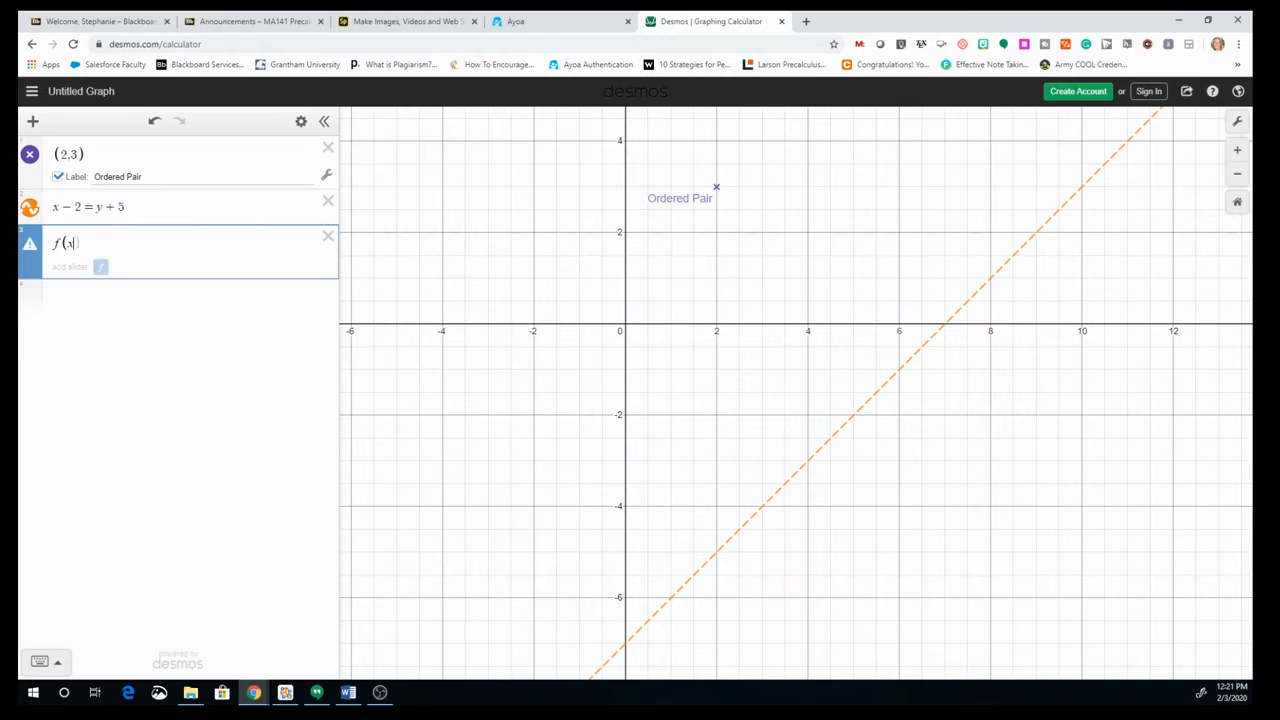
{"action": "type", "text": "="}
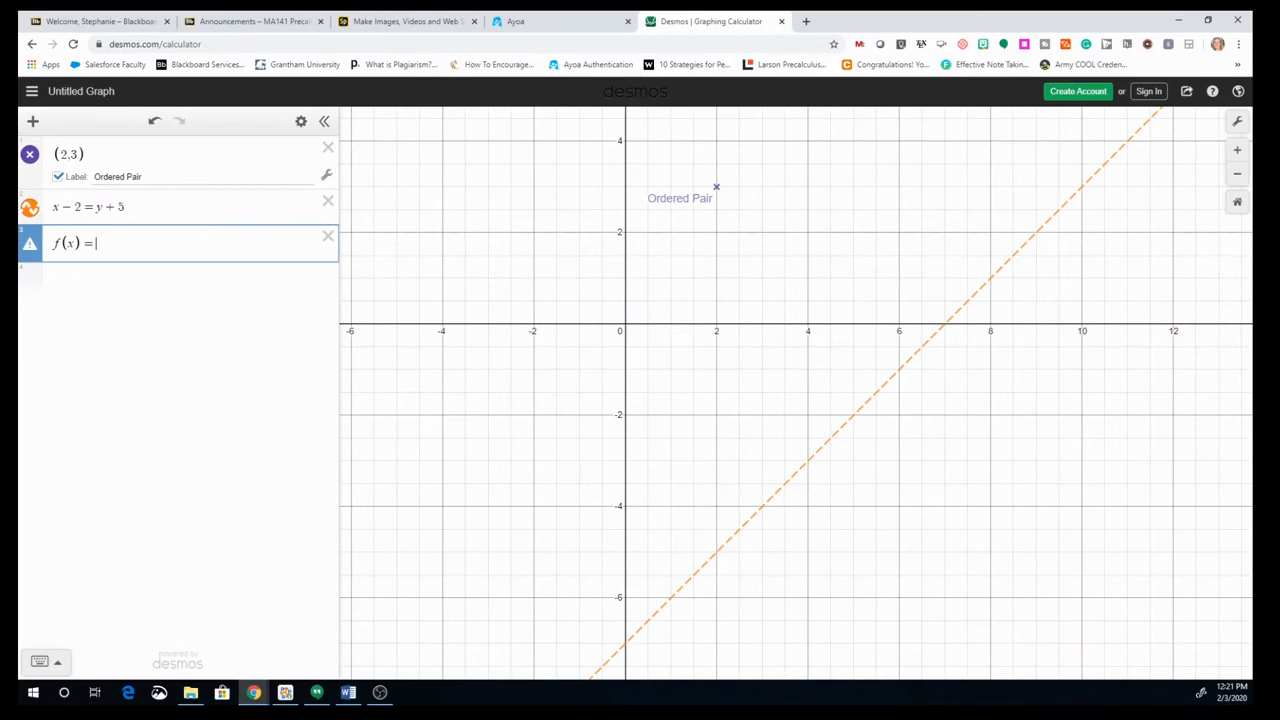
{"action": "type", "text": "/"}
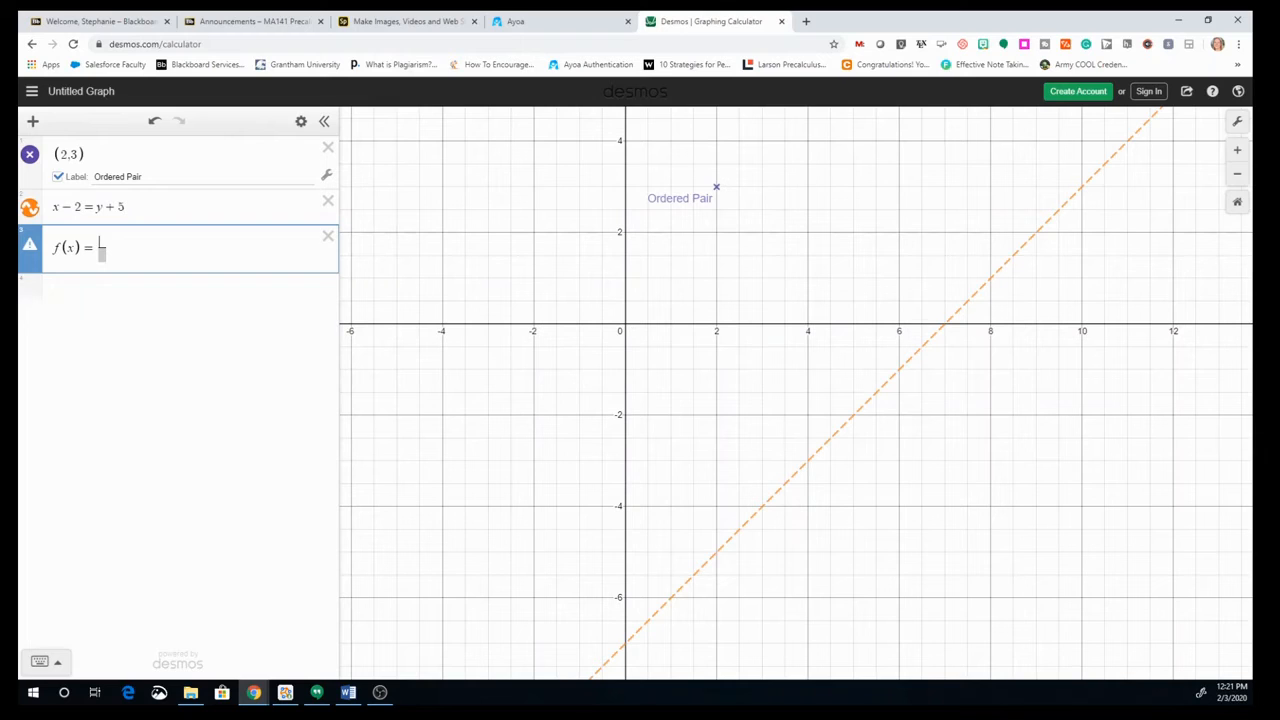
{"action": "type", "text": "x+2"}
{"action": "key", "text": "Down"}
{"action": "type", "text": "x"}
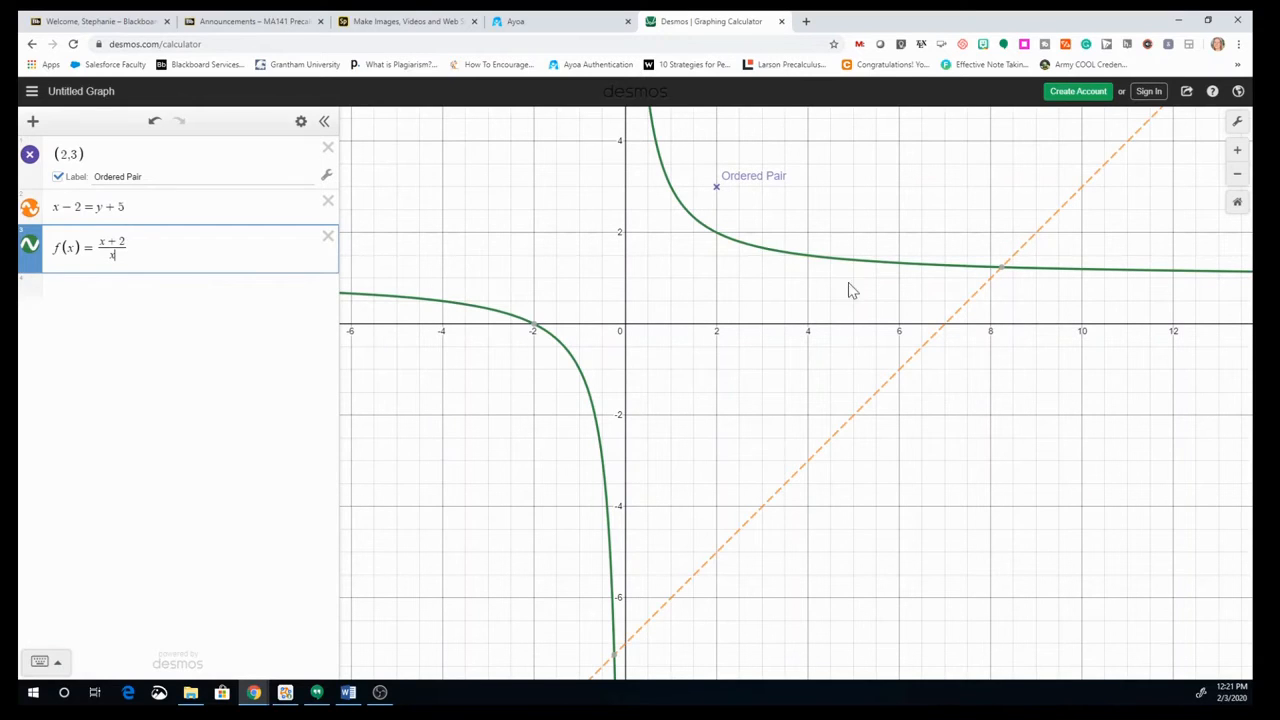
- Hide the point (2,3) with its label and the line x − 2 = y + 5, keeping only f(x) displayed
{"action": "left_click", "coordinate": [30, 157]}
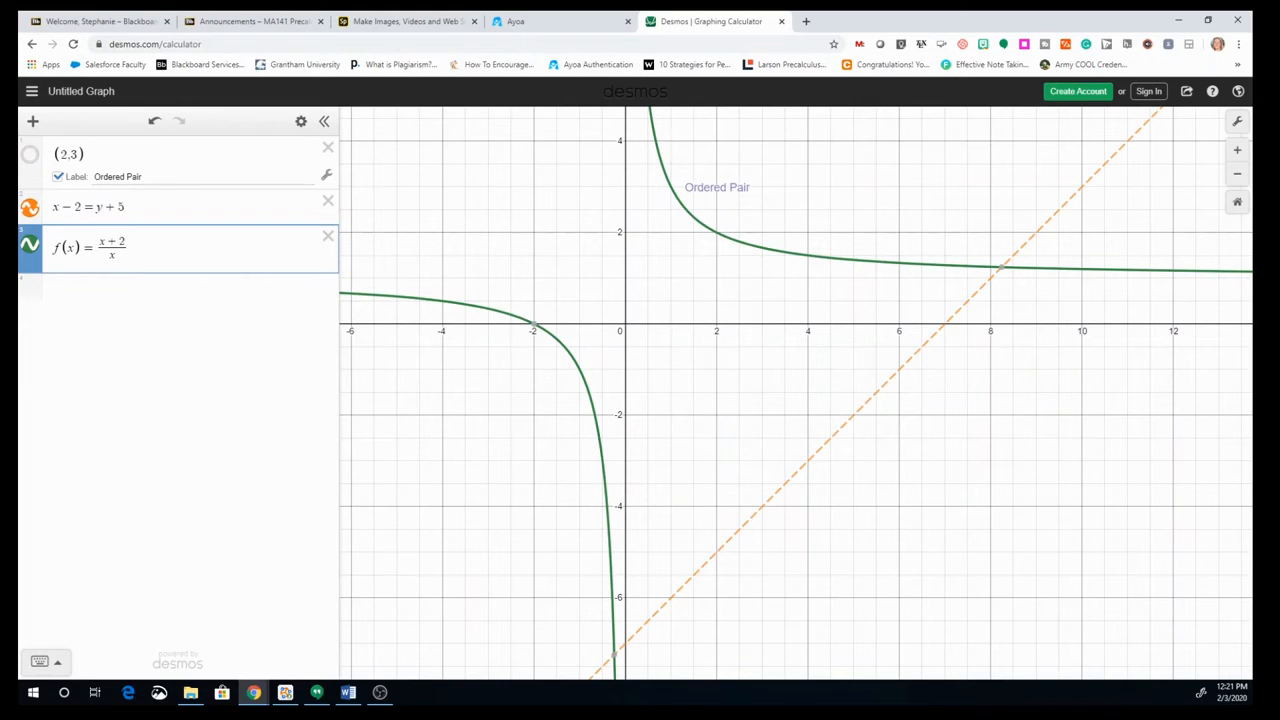
{"action": "left_click", "coordinate": [57, 177]}
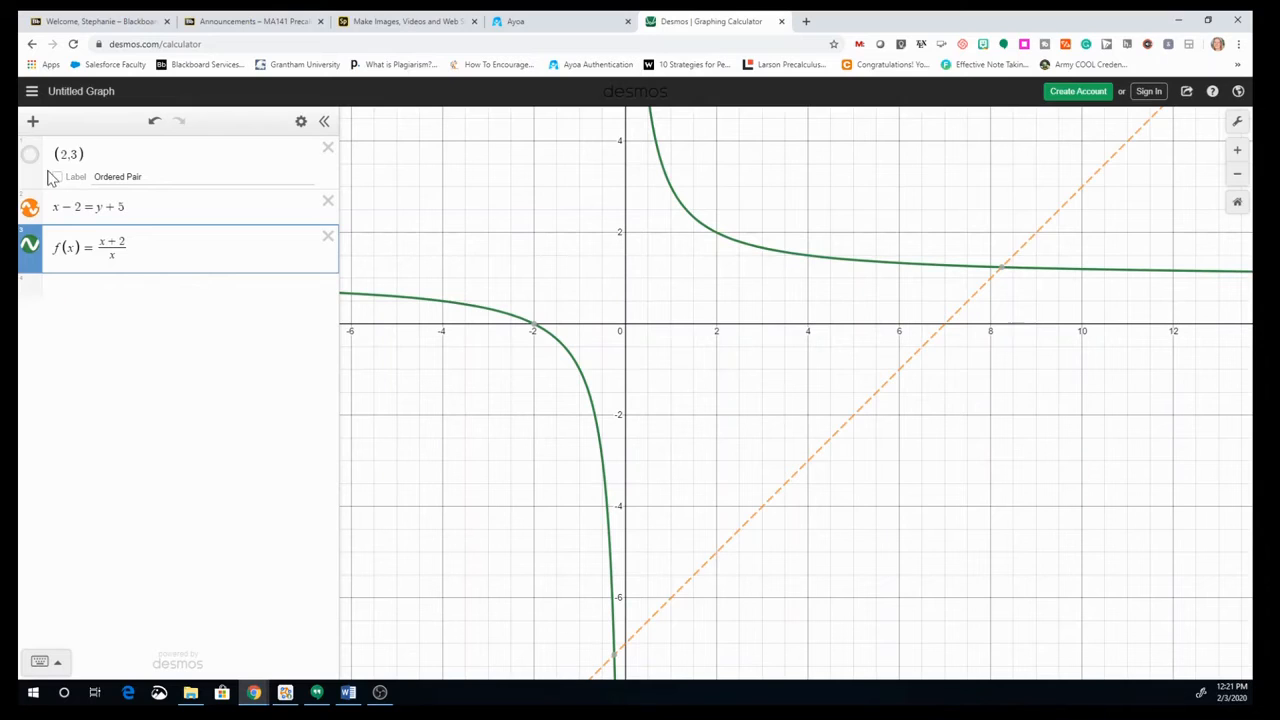
{"action": "mouse_move", "coordinate": [1004, 274]}
{"action": "left_click", "coordinate": [30, 210]}
{"action": "left_click_drag", "start_coordinate": [482, 257], "coordinate": [622, 349]}
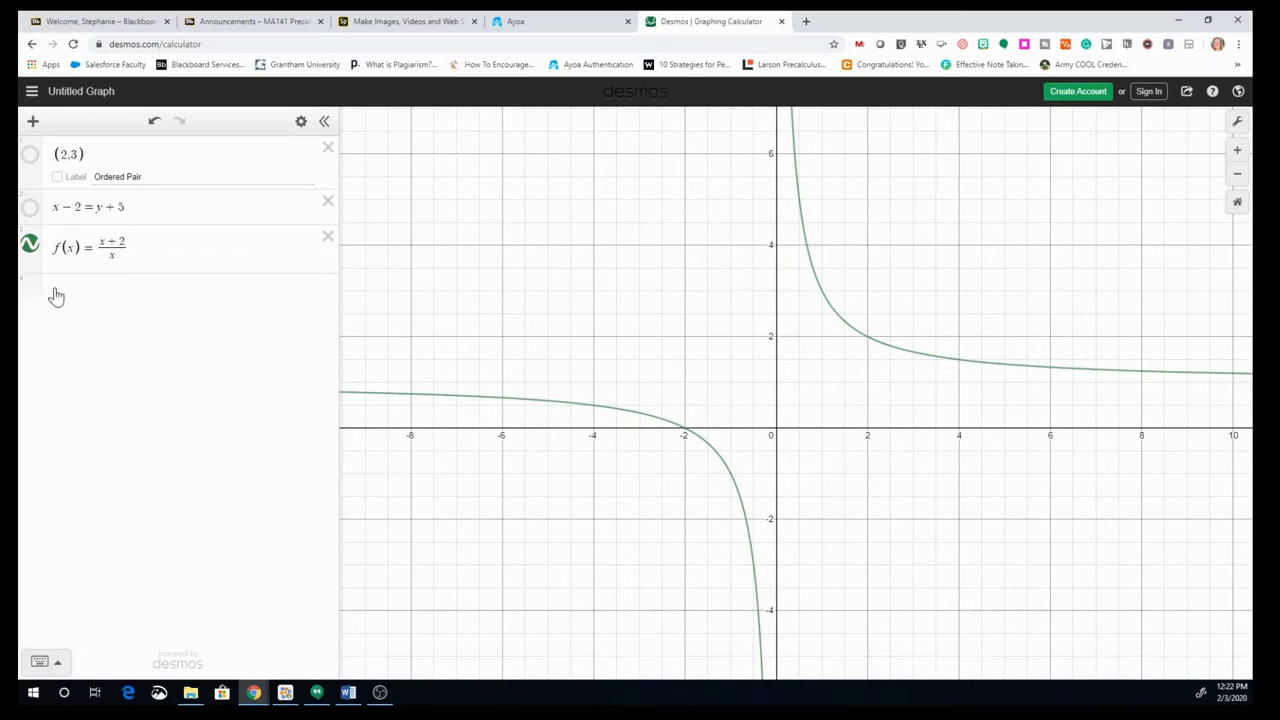
- Insert a table and place it below the function f(x)
{"action": "left_click", "coordinate": [32, 124]}
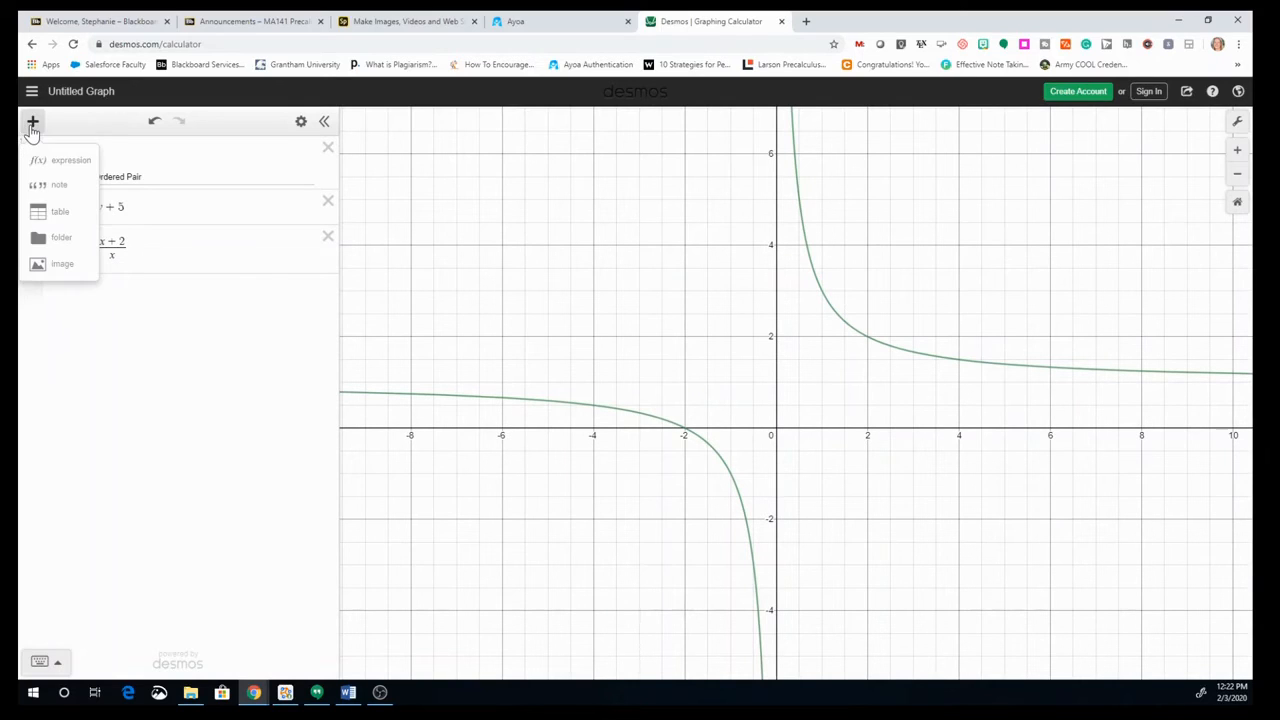
{"action": "left_click", "coordinate": [55, 212]}
{"action": "left_click_drag", "start_coordinate": [29, 165], "coordinate": [37, 338]}
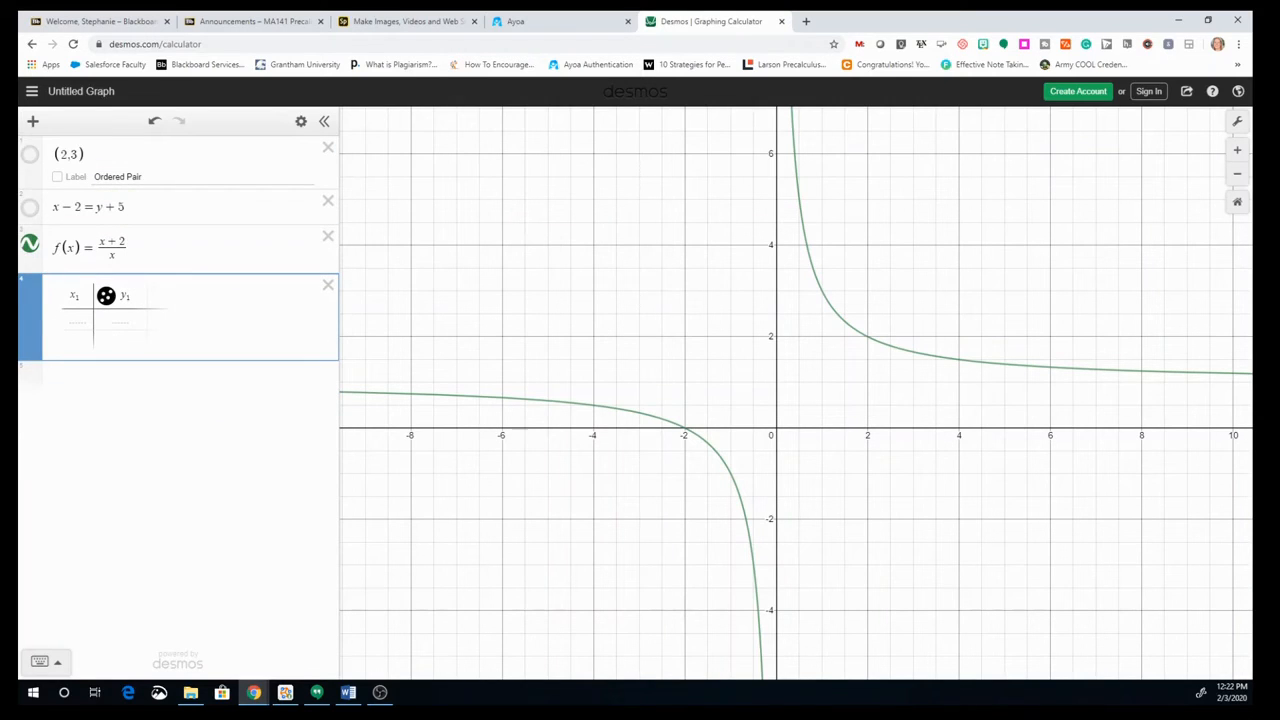
- Fill the table's x₁ column with the values −2, −1, 0, 1 and 2
{"action": "left_click", "coordinate": [77, 320]}
{"action": "type", "text": "-2"}
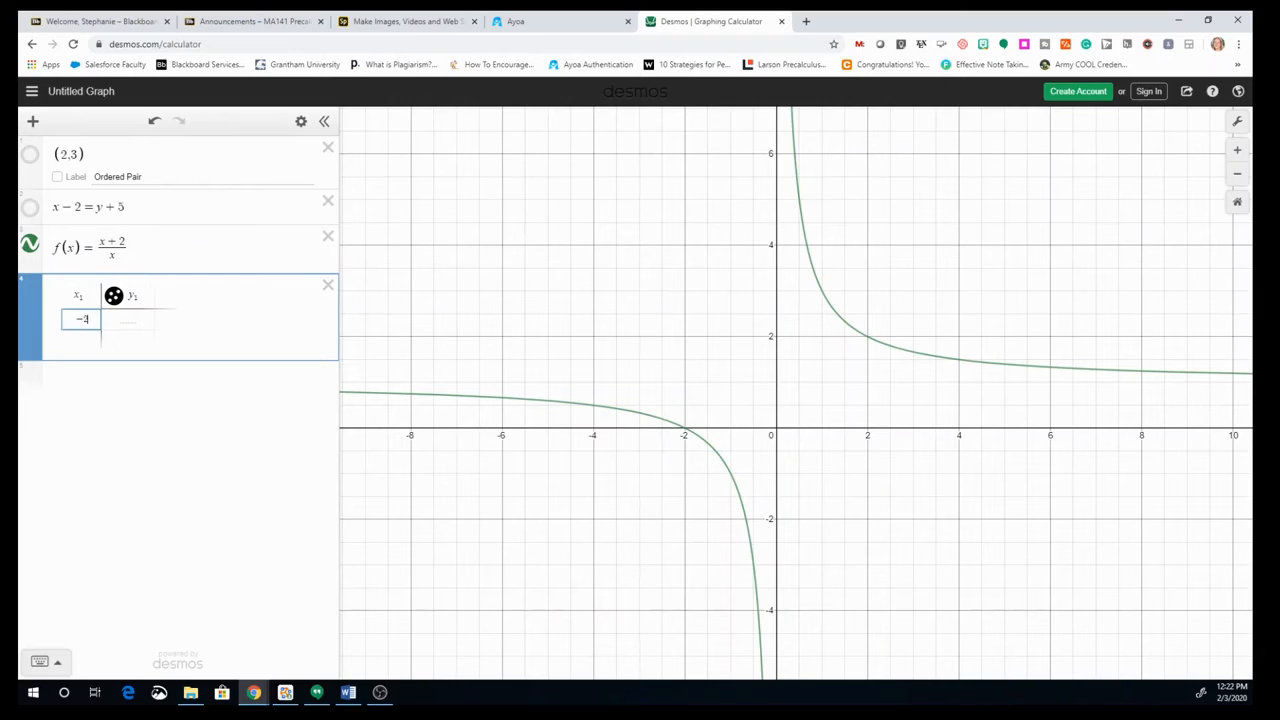
{"action": "key", "text": "Return"}
{"action": "type", "text": "-1"}
{"action": "key", "text": "Return"}
{"action": "type", "text": "0"}
{"action": "key", "text": "Return"}
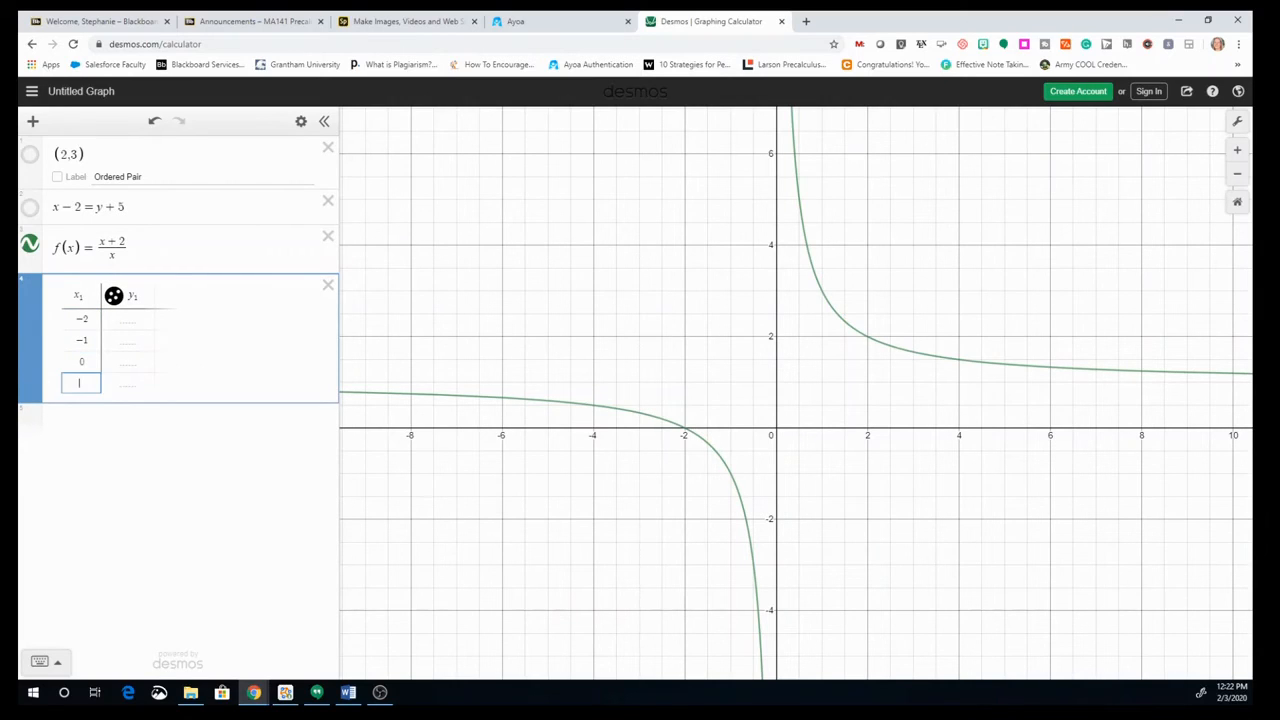
{"action": "type", "text": "1"}
{"action": "key", "text": "Return"}
{"action": "type", "text": "2"}
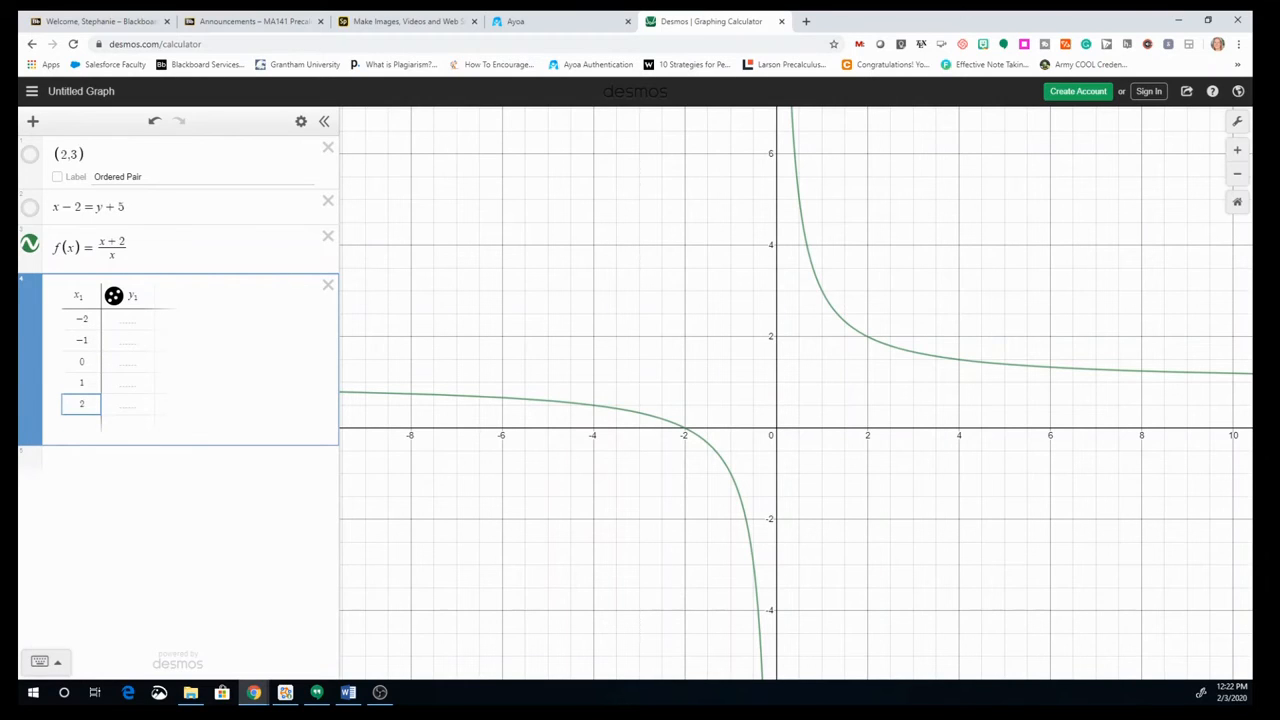
- Replace the table's y₁ column heading with f(x₁), reusing the x₁ variable copied from the first column
{"action": "left_click", "coordinate": [129, 296]}
{"action": "key", "text": "BackSpace"}
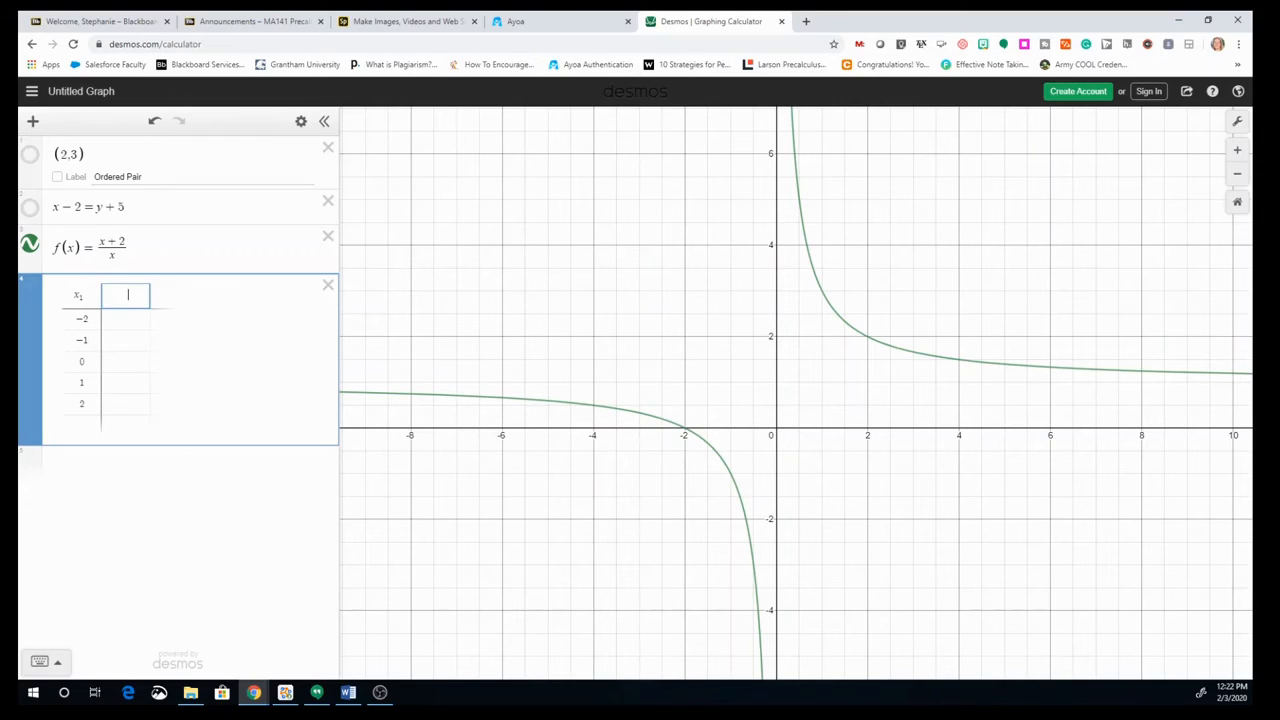
{"action": "type", "text": "f("}
{"action": "left_click", "coordinate": [79, 296]}
{"action": "key", "text": "ctrl+c"}
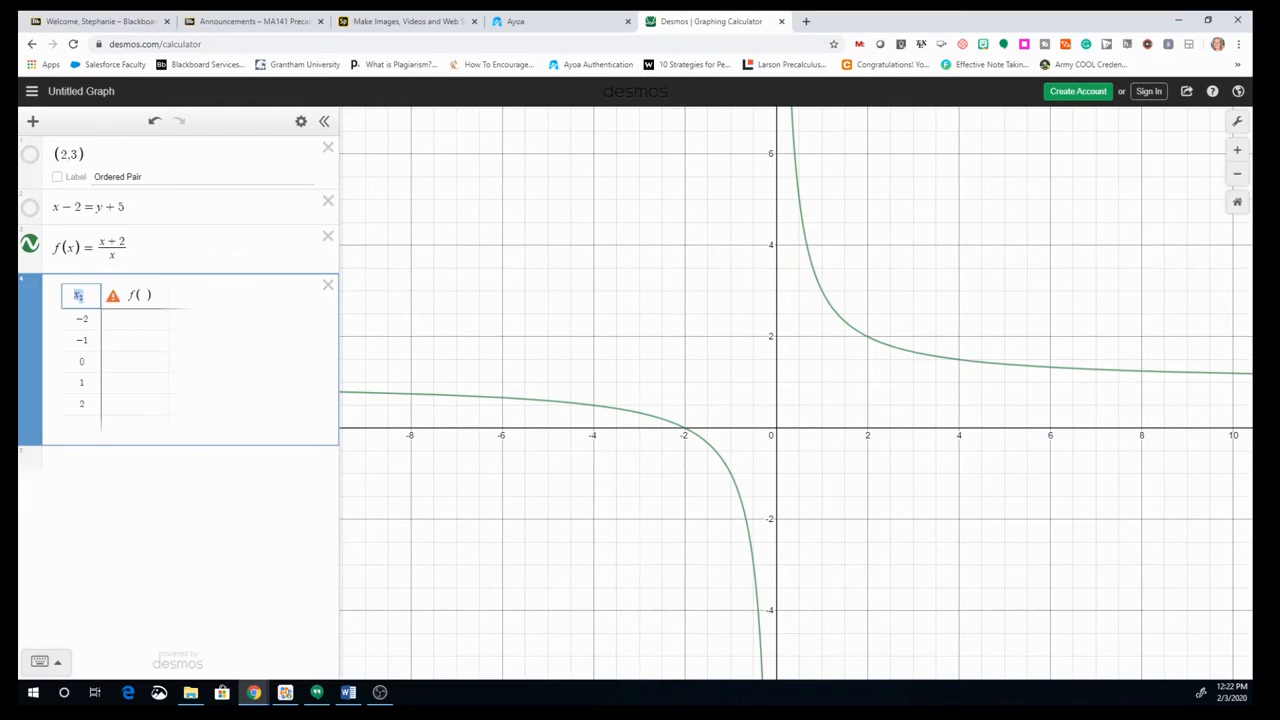
{"action": "left_click", "coordinate": [142, 295]}
{"action": "key", "text": "ctrl+v"}
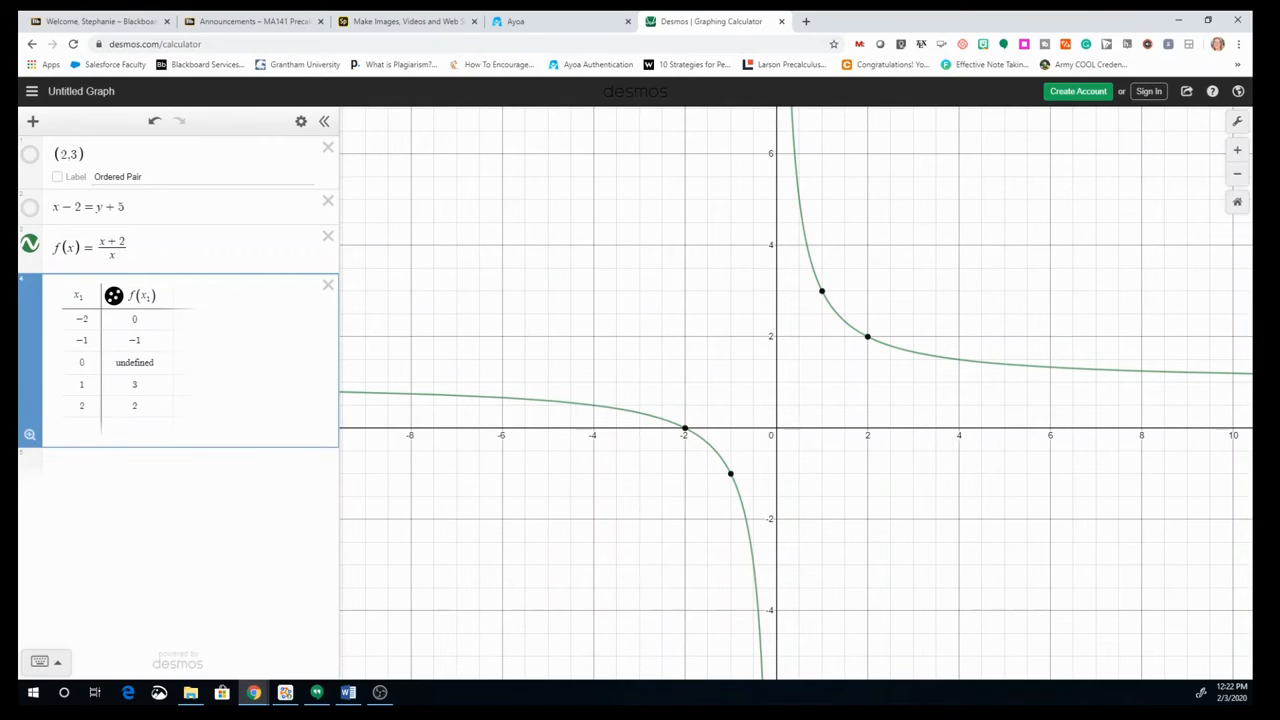
- Evaluate f(5) in a new expression below the table
{"action": "left_click", "coordinate": [114, 466]}
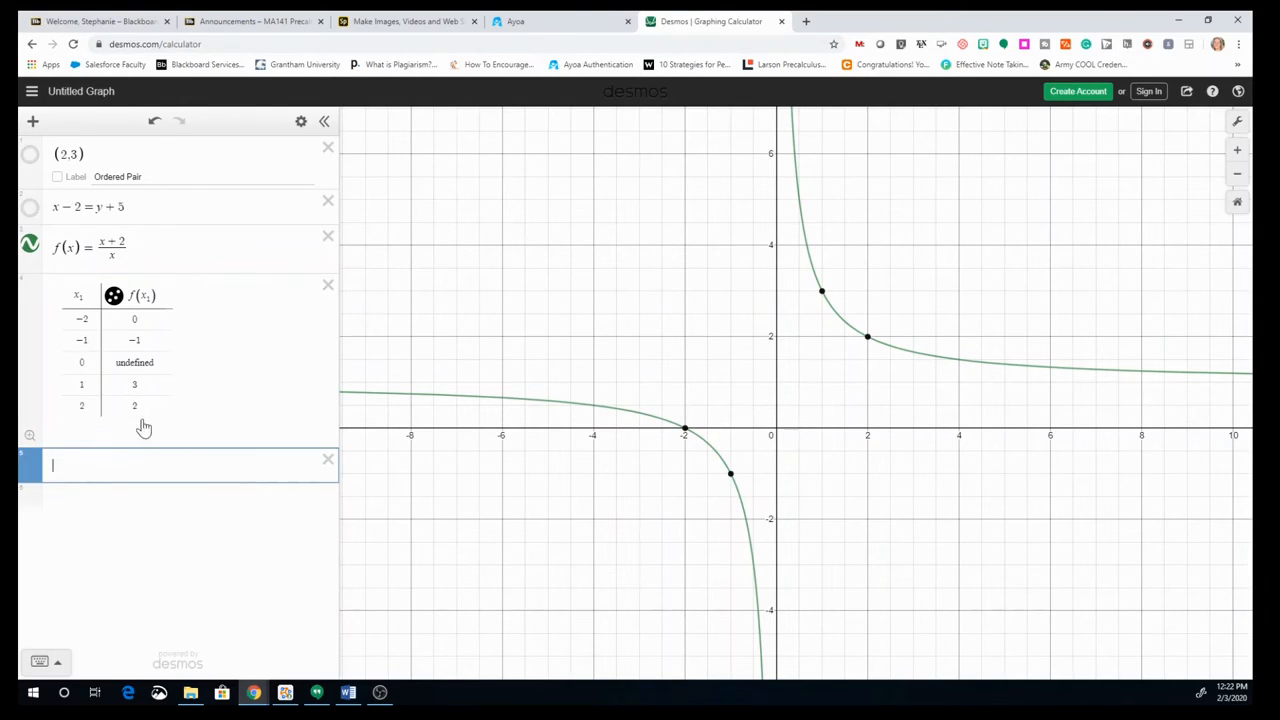
{"action": "type", "text": "f("}
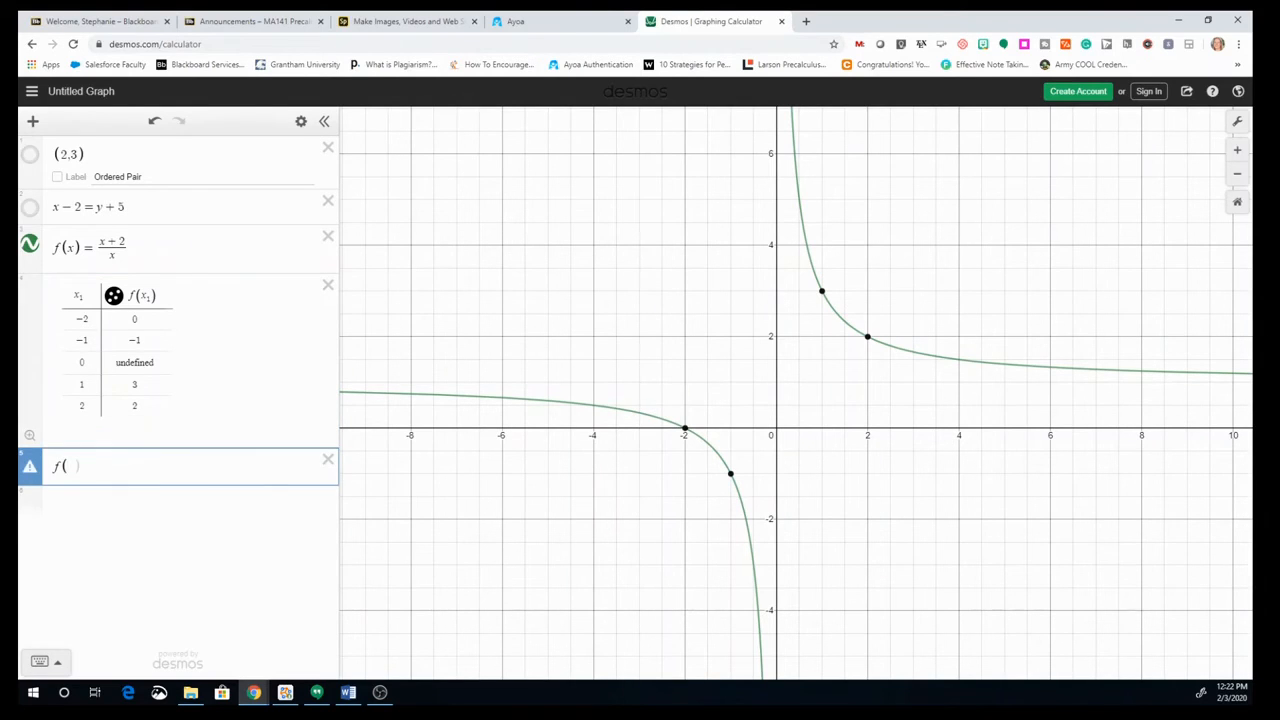
{"action": "type", "text": "3"}
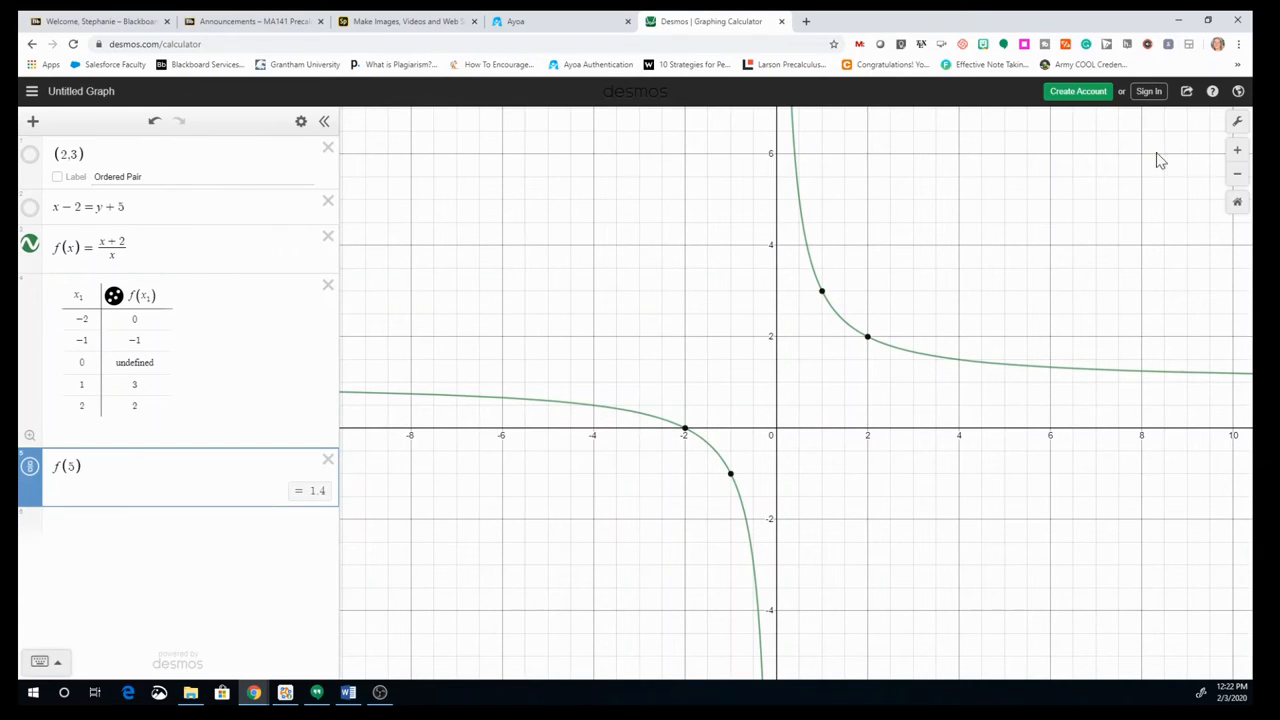
- Look over the calculator's help tours and resources, and return to the graph
{"action": "left_click", "coordinate": [1212, 92]}
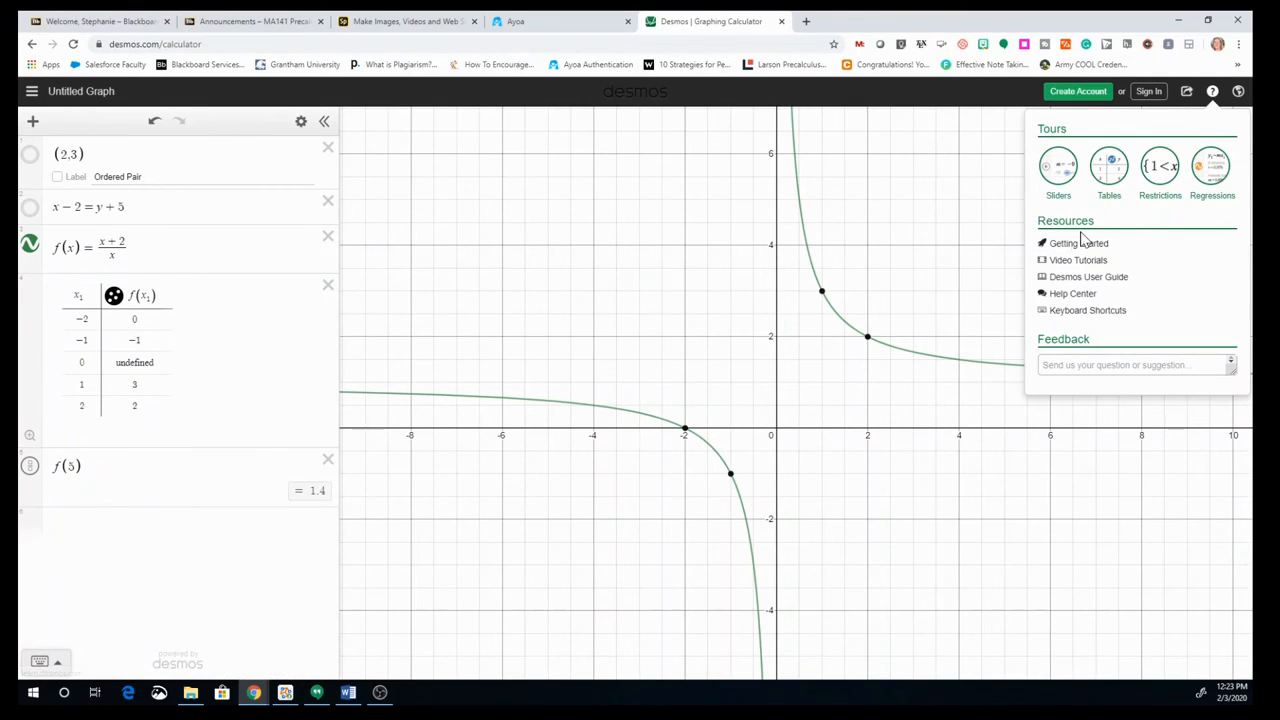
{"action": "left_click", "coordinate": [928, 273]}
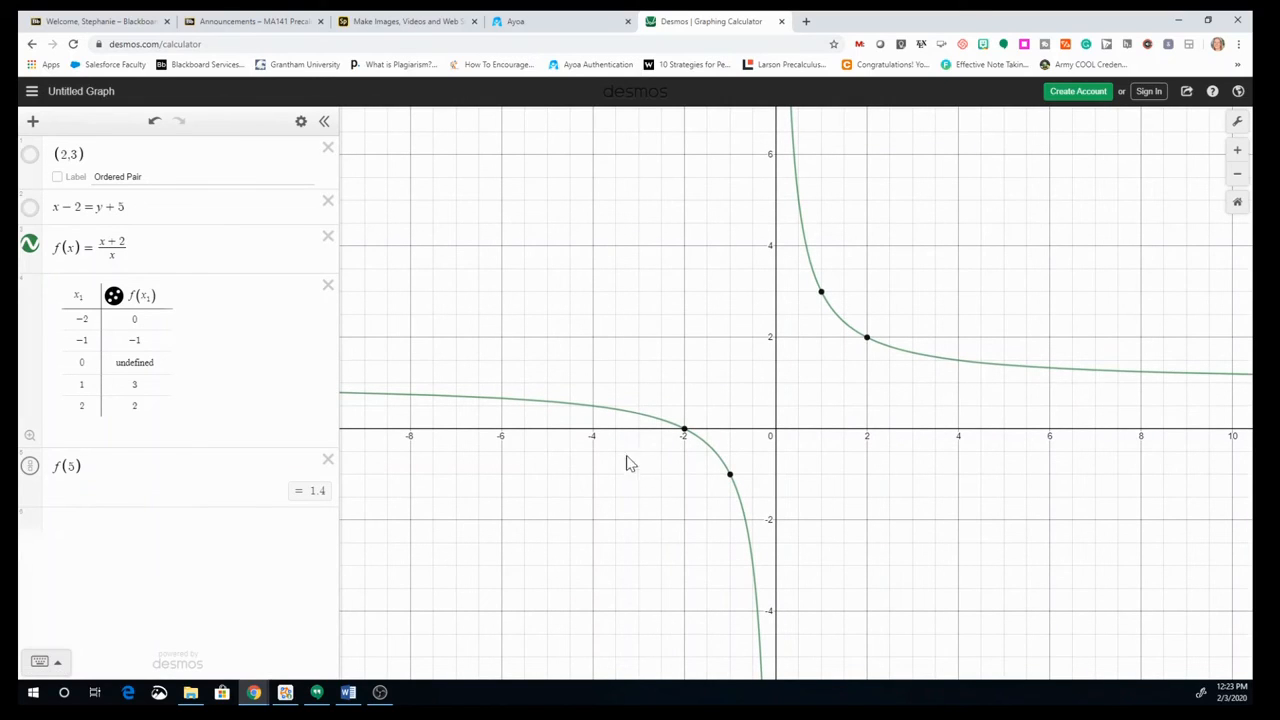
{"action": "scroll", "coordinate": [674, 411], "scroll_direction": "down", "scroll_amount": 3}
{"action": "scroll", "coordinate": [674, 411], "scroll_direction": "up", "scroll_amount": 3}
- Set the graph's x-axis range from −5 to 5 with a step of 1
{"action": "left_click", "coordinate": [1238, 123]}
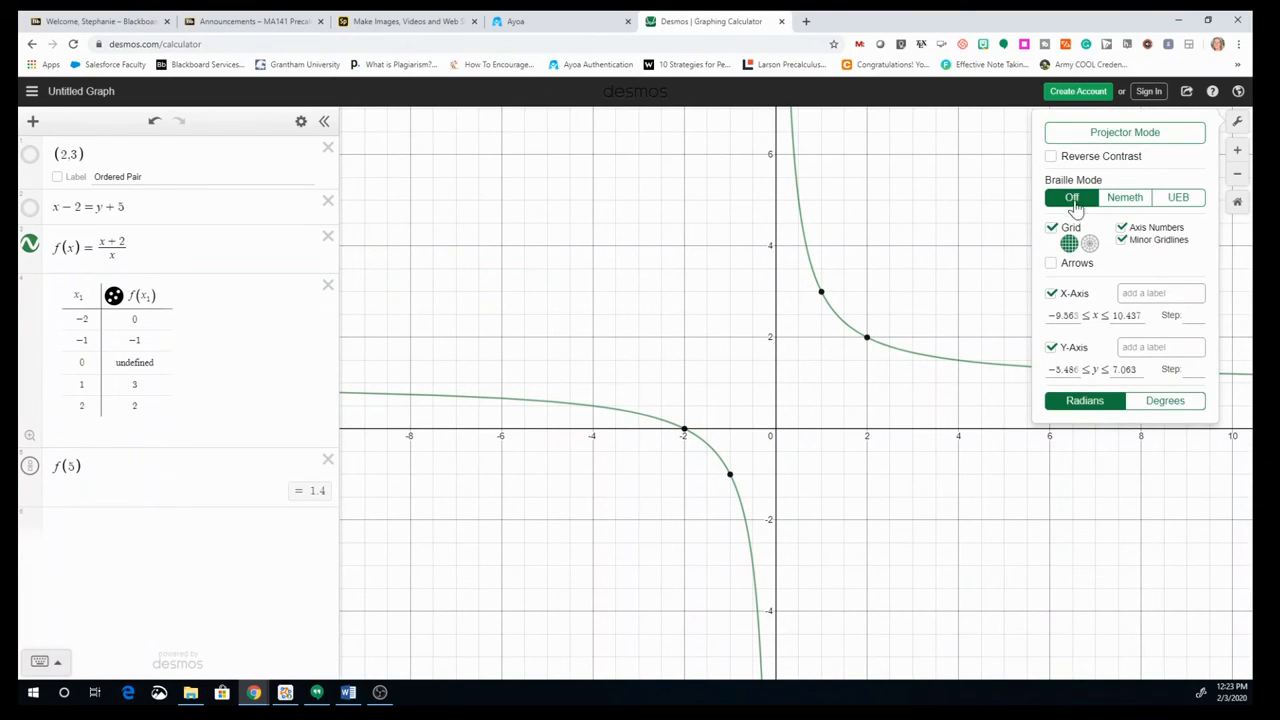
{"action": "left_click_drag", "start_coordinate": [1055, 316], "coordinate": [1080, 316]}
{"action": "type", "text": "-5"}
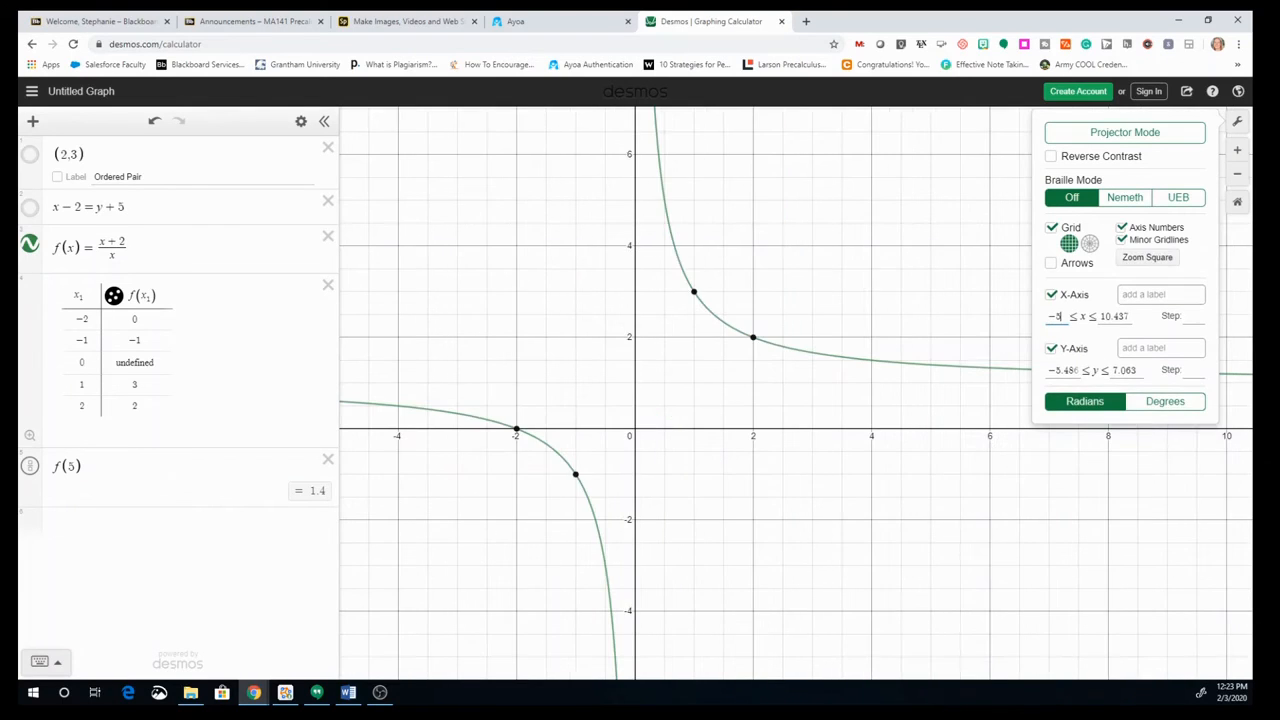
{"action": "key", "text": "Tab"}
{"action": "type", "text": "5"}
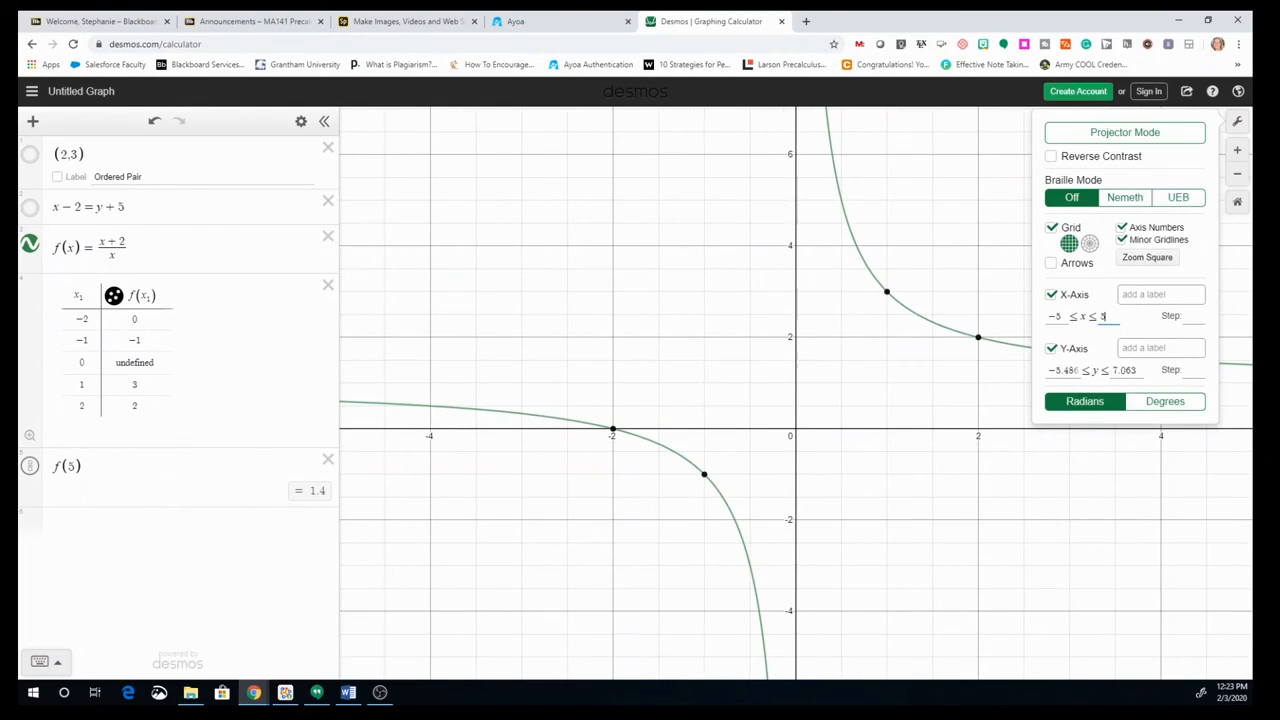
{"action": "type", "text": "1"}
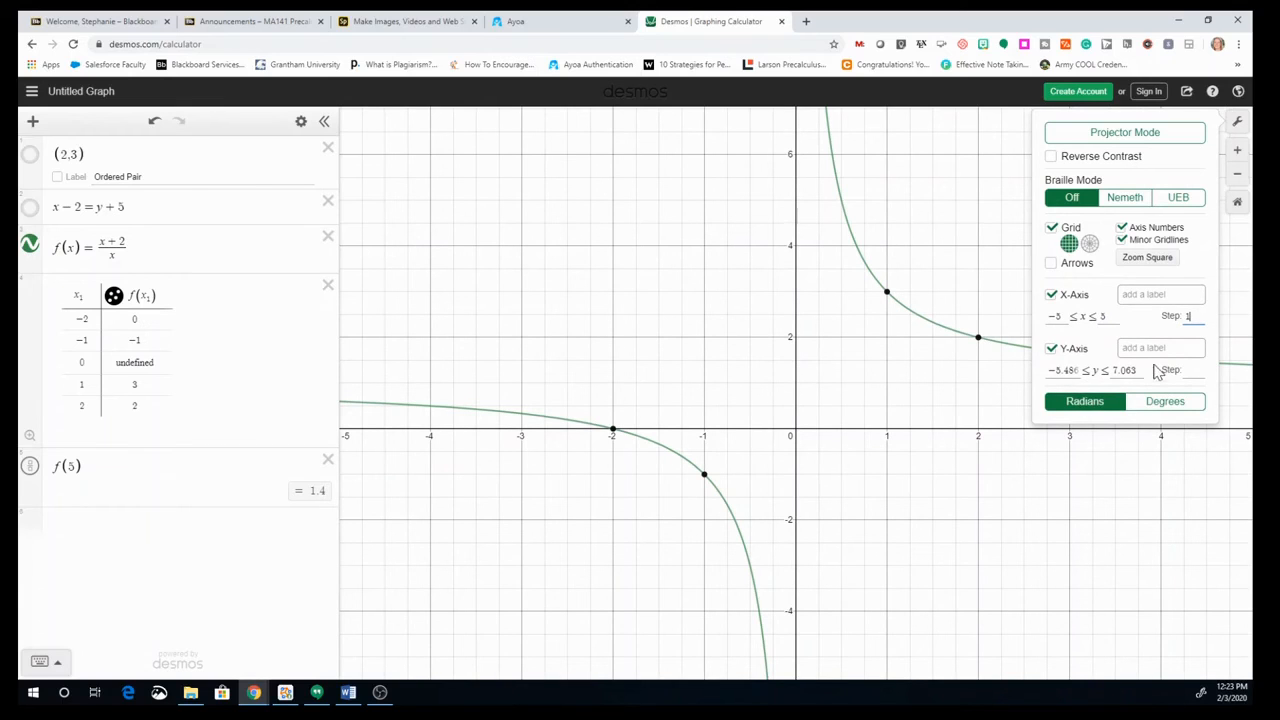
- Try the polar grid and degree mode, restore the rectangular grid and radians, and close the graph settings
{"action": "left_click", "coordinate": [1089, 246]}
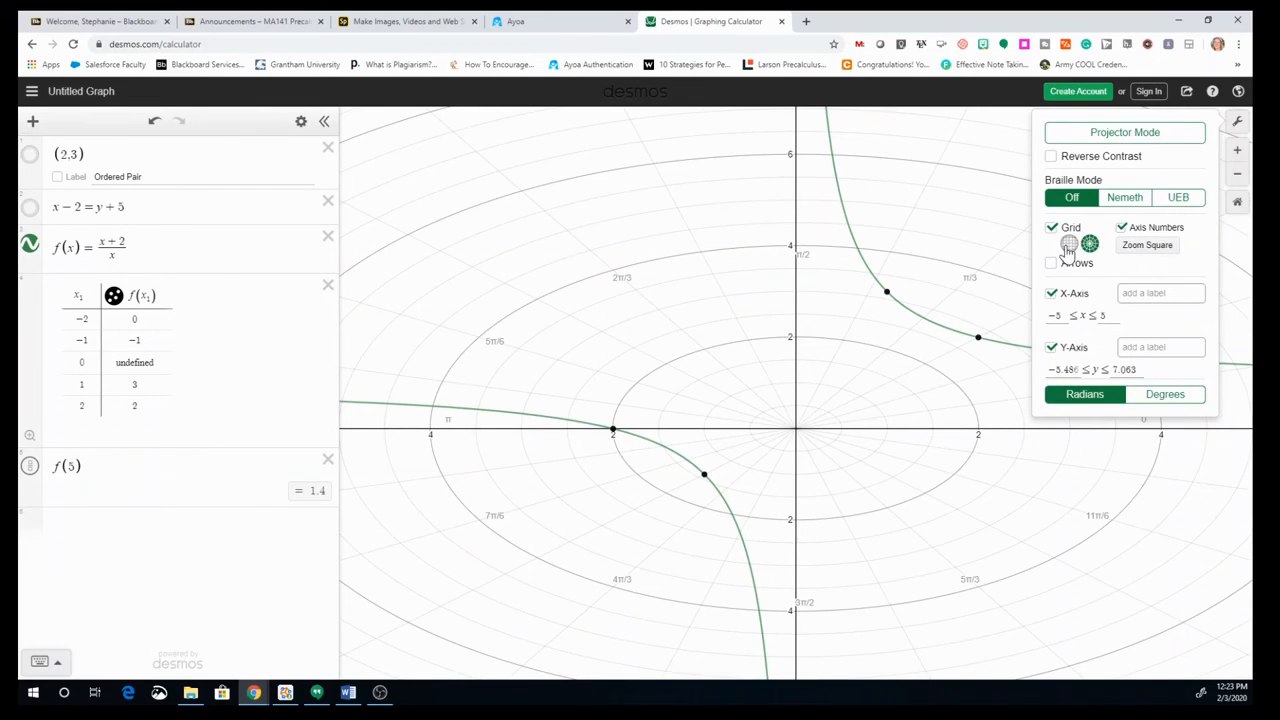
{"action": "left_click", "coordinate": [1068, 248]}
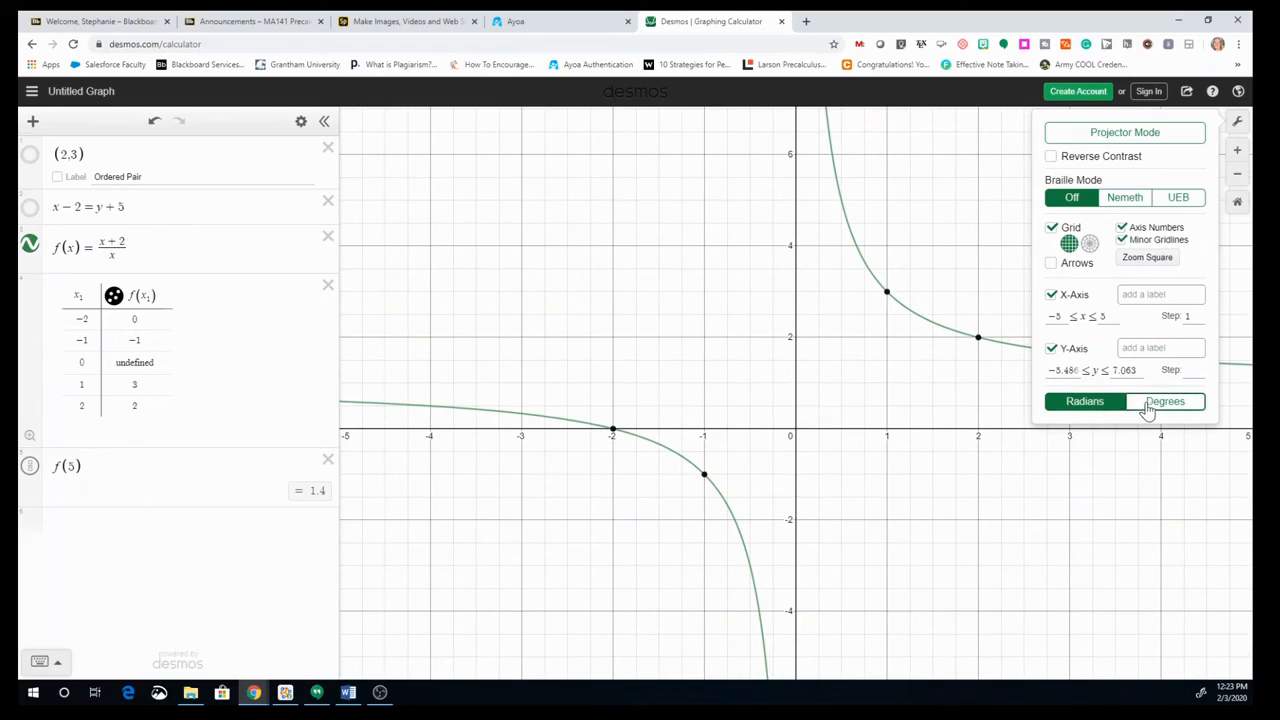
{"action": "left_click", "coordinate": [1148, 406]}
{"action": "left_click", "coordinate": [1097, 410]}
{"action": "left_click", "coordinate": [1010, 272]}
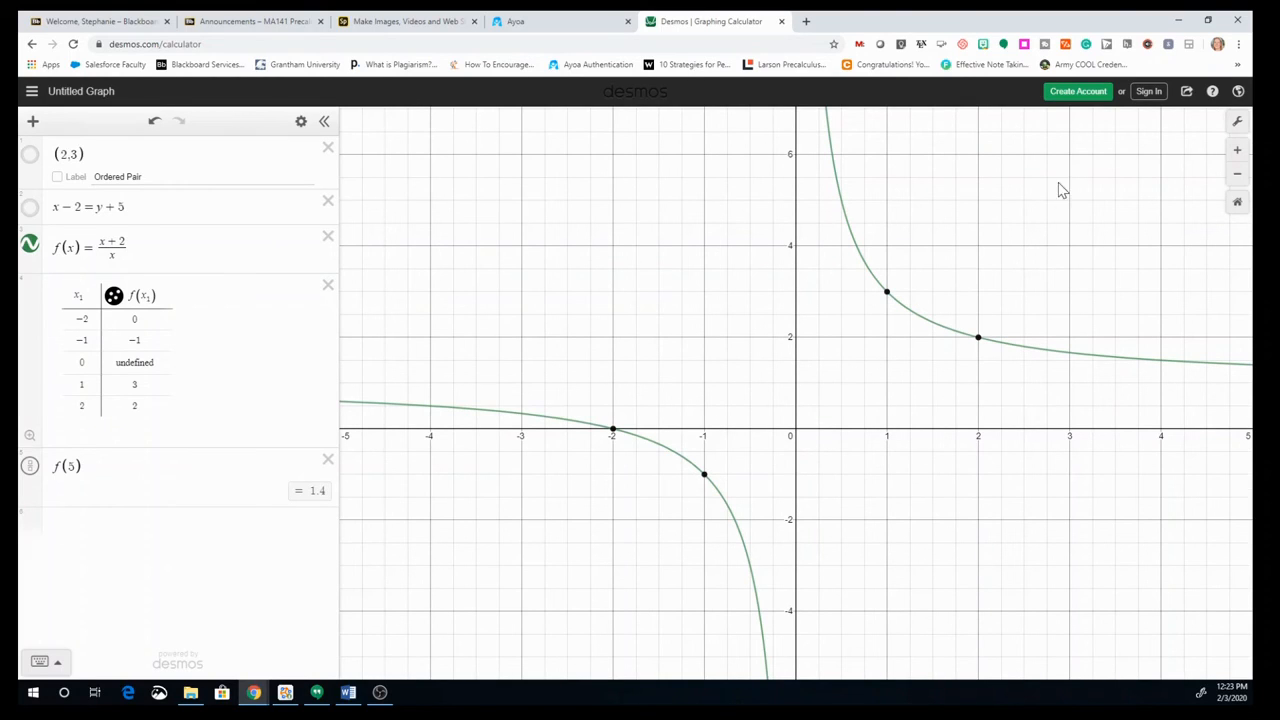
- Open the graph's image export, check the size choices, try Medium and Thick line thickness, and restore Thin
{"action": "left_click", "coordinate": [1187, 97]}
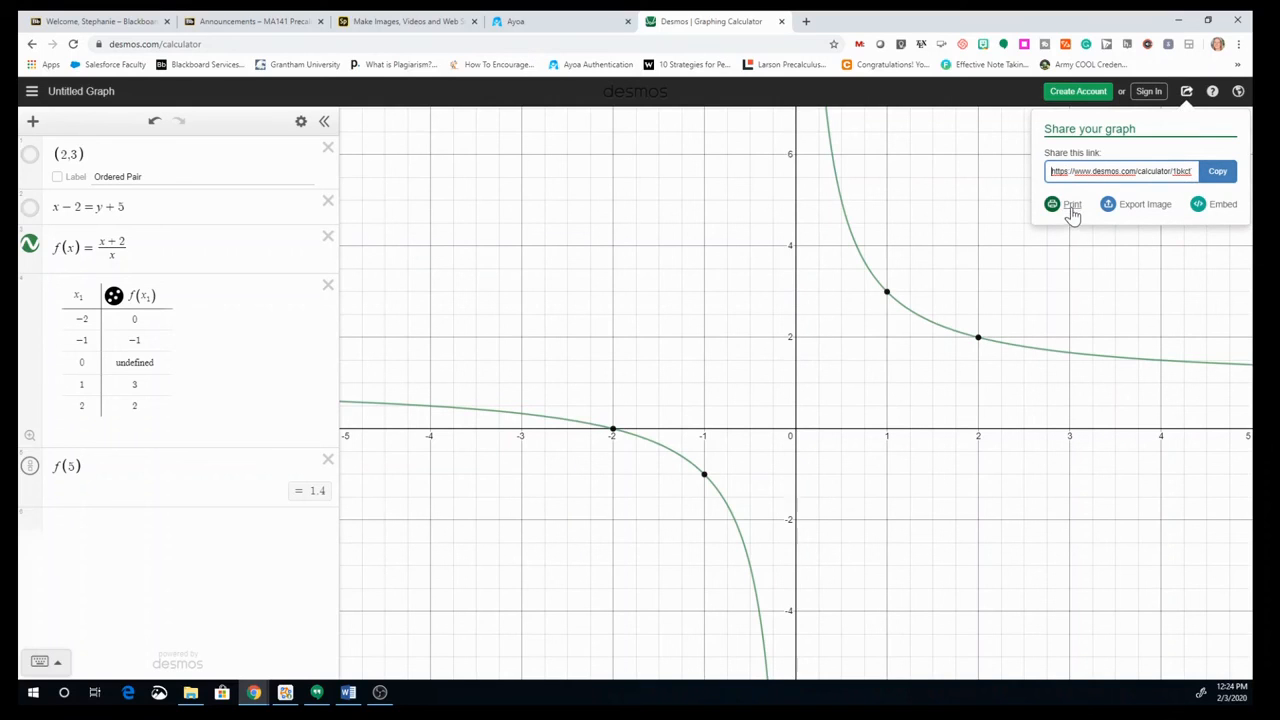
{"action": "left_click", "coordinate": [1138, 208]}
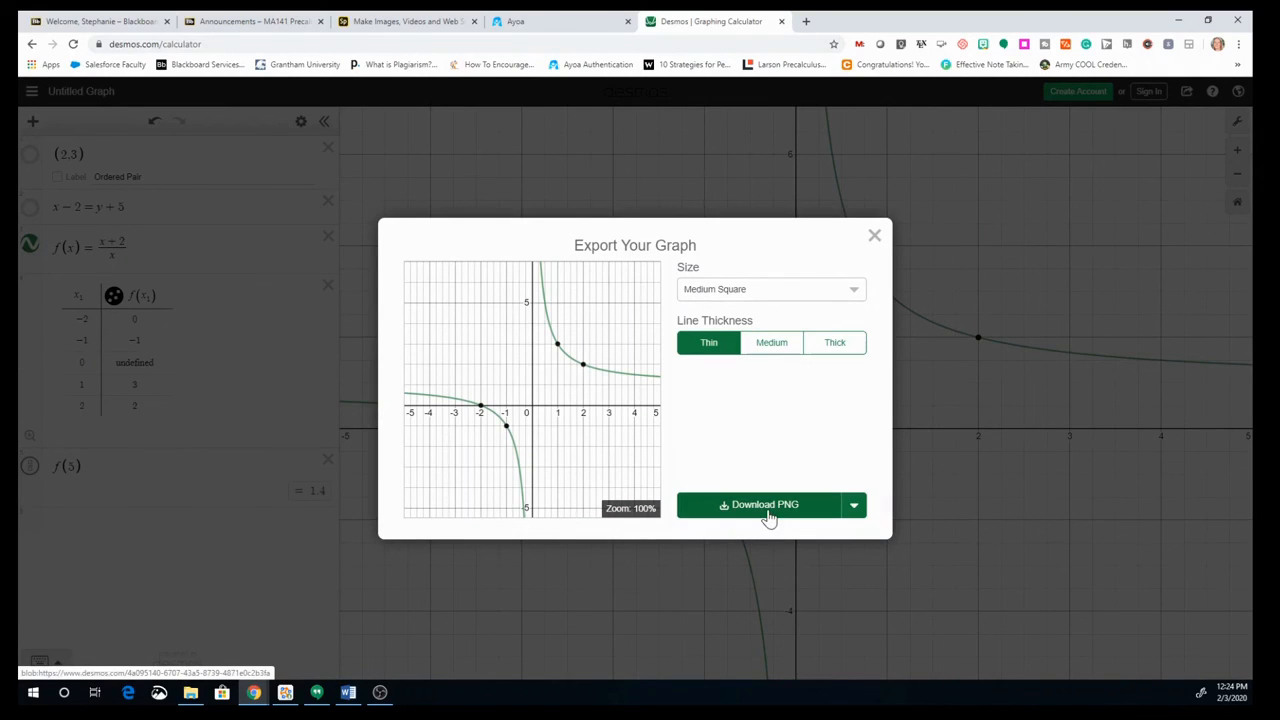
{"action": "left_click", "coordinate": [748, 290]}
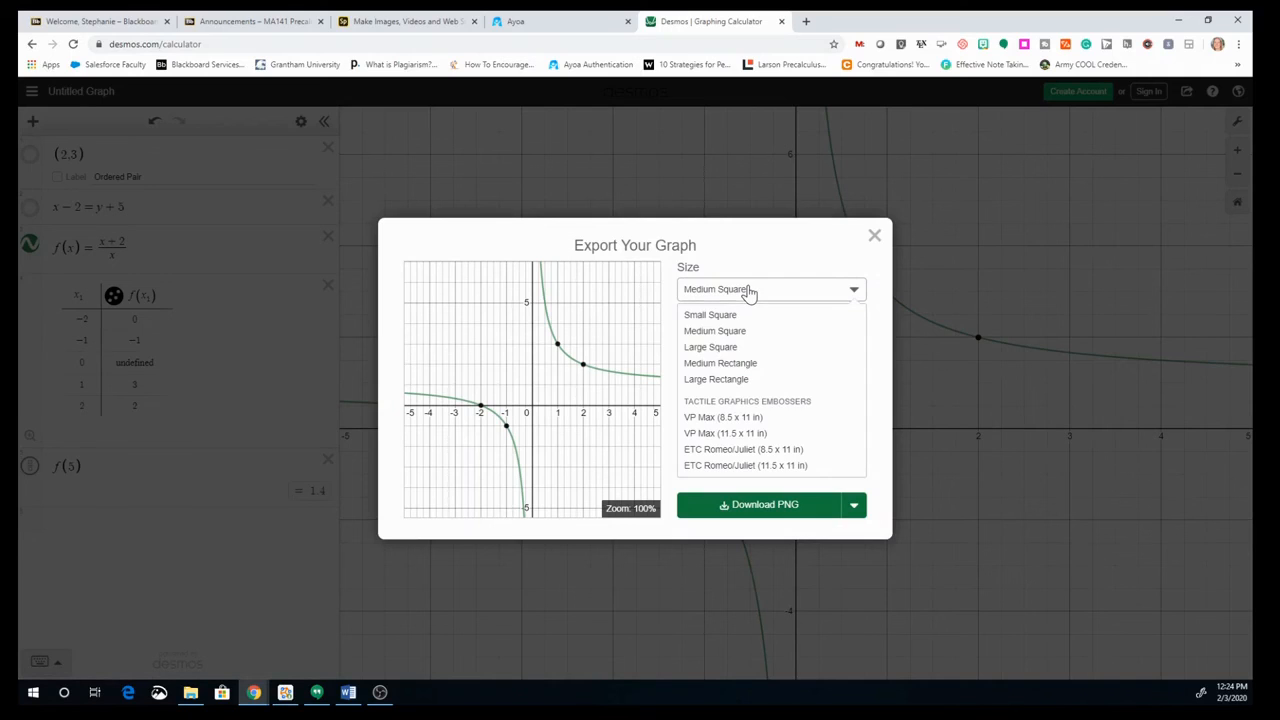
{"action": "left_click", "coordinate": [748, 290]}
{"action": "left_click", "coordinate": [765, 344]}
{"action": "left_click", "coordinate": [830, 345]}
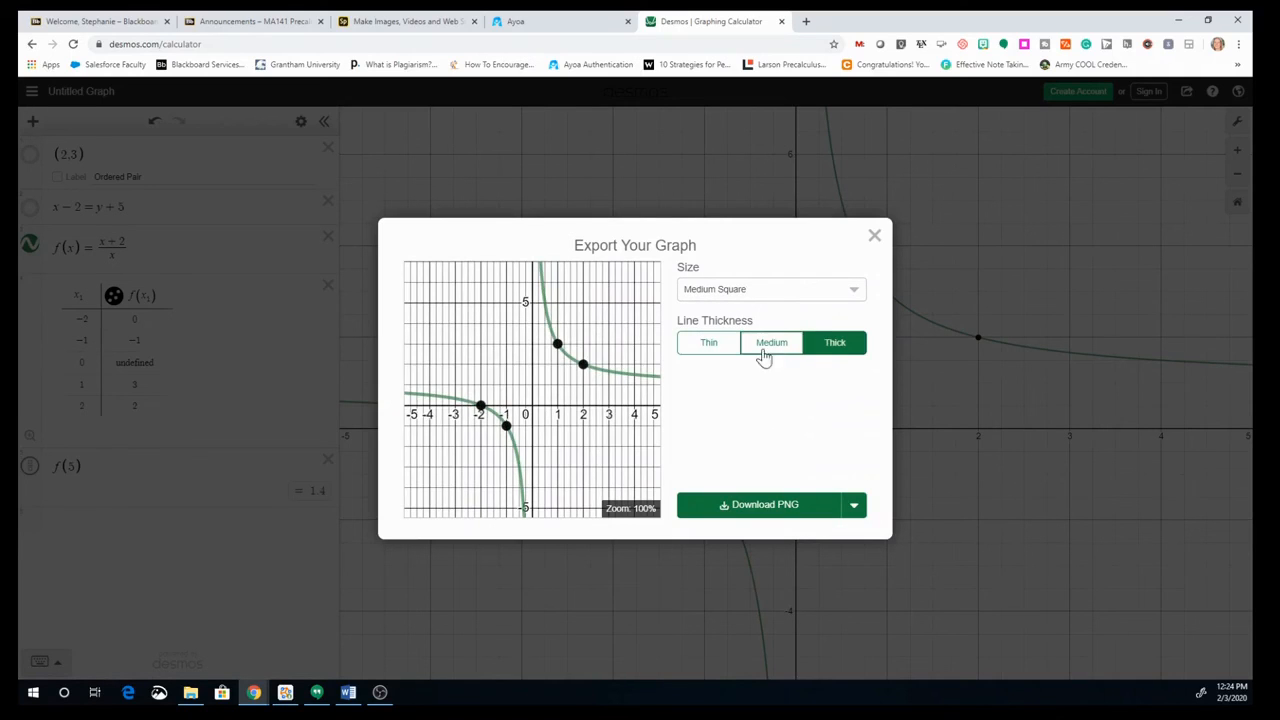
{"action": "left_click", "coordinate": [710, 347]}
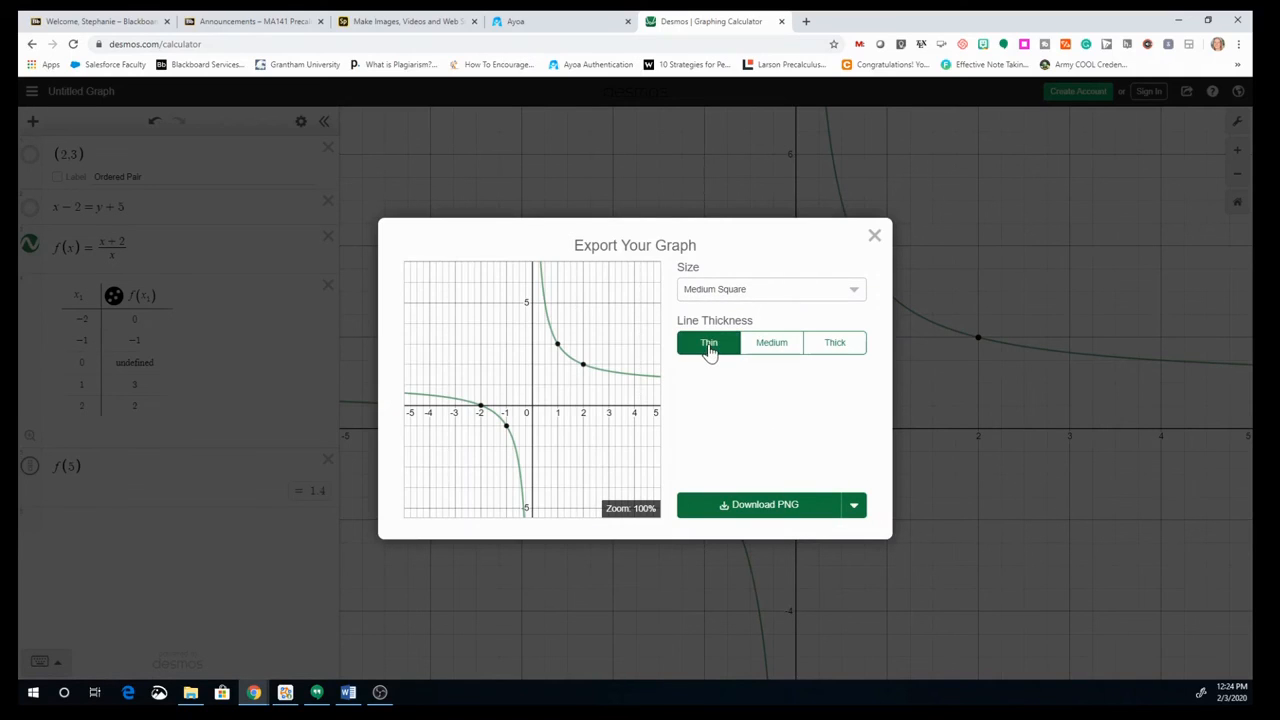
- Examine the preview image's copy and save options and the alternative download format, and close the export without downloading
{"action": "right_click", "coordinate": [597, 333]}
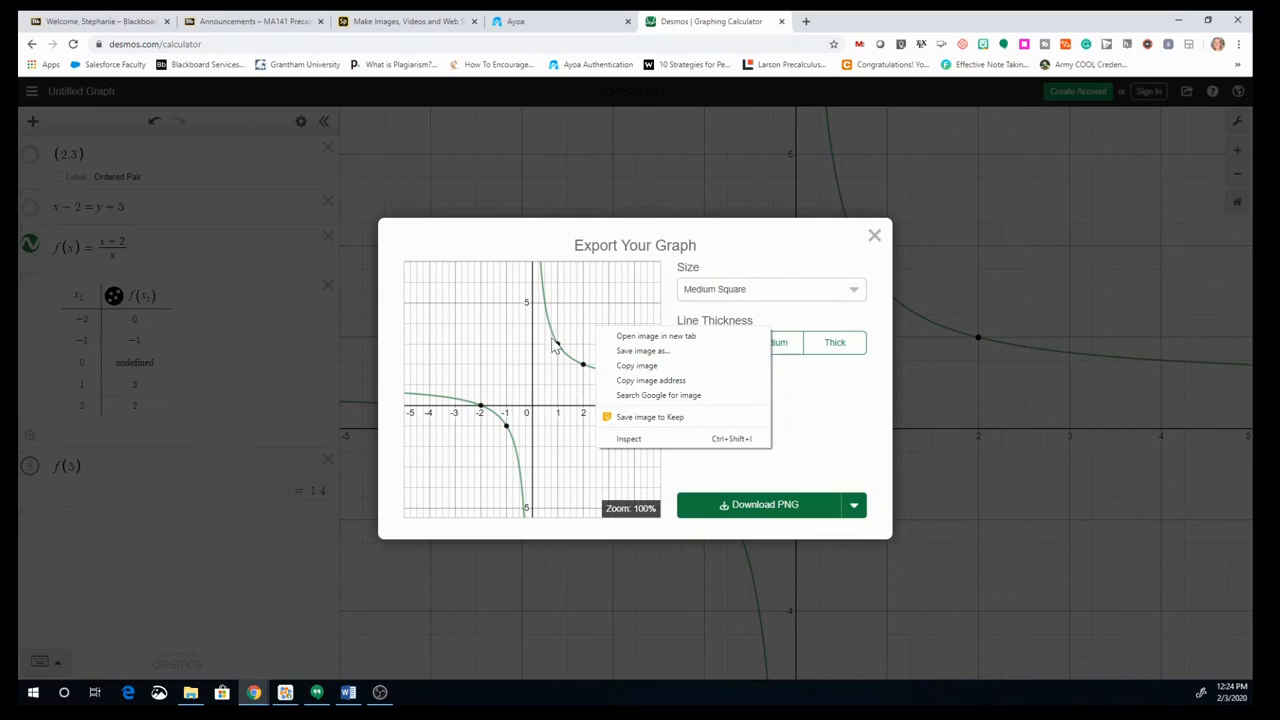
{"action": "left_click", "coordinate": [560, 250]}
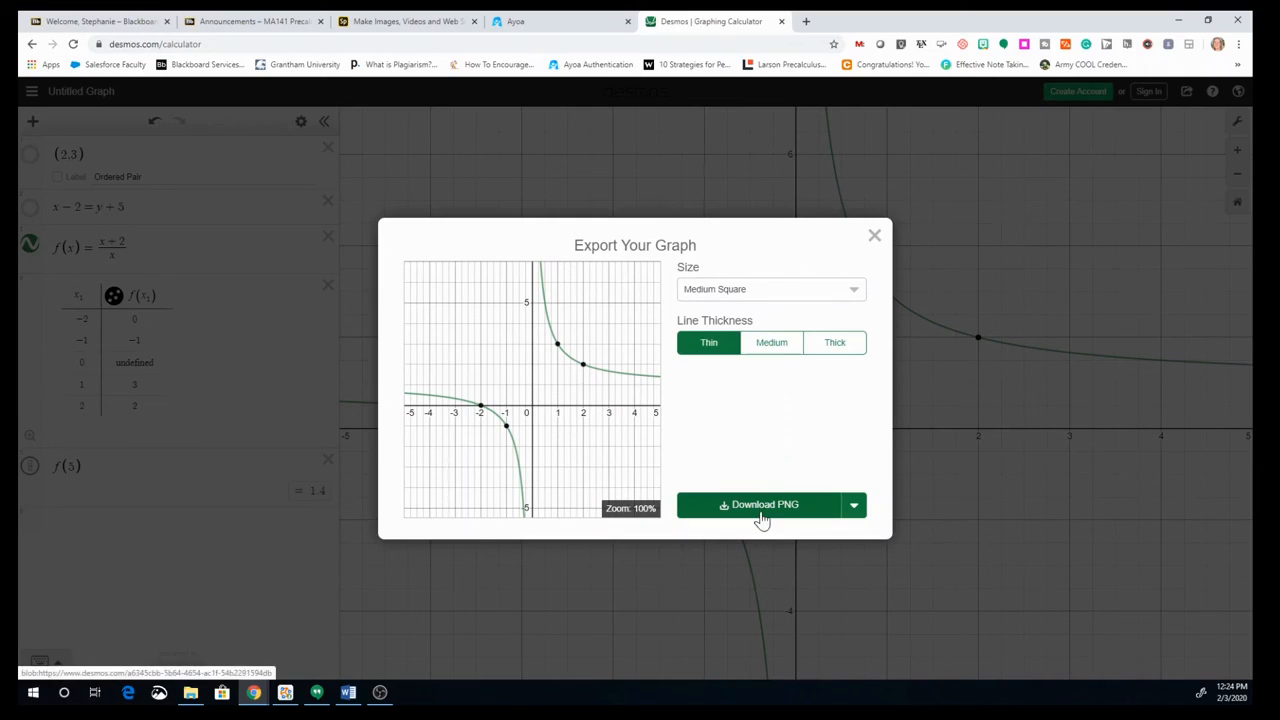
{"action": "left_click", "coordinate": [853, 507]}
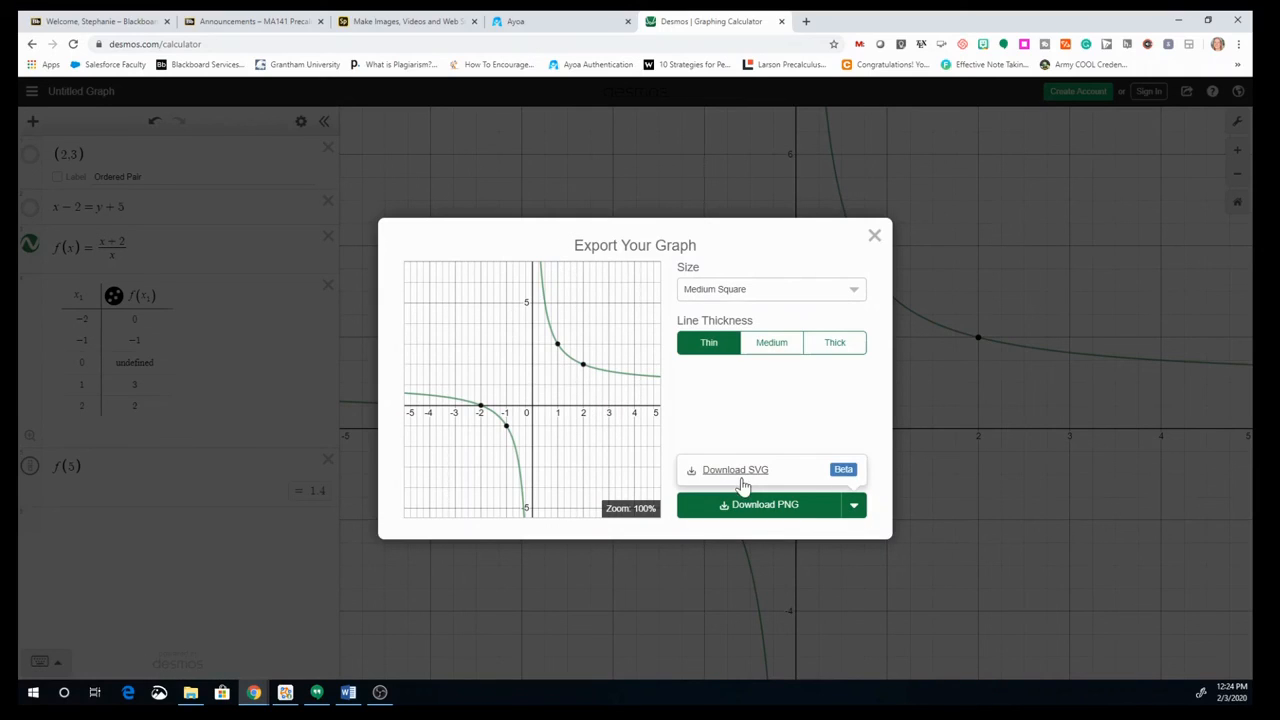
{"action": "left_click", "coordinate": [785, 371]}
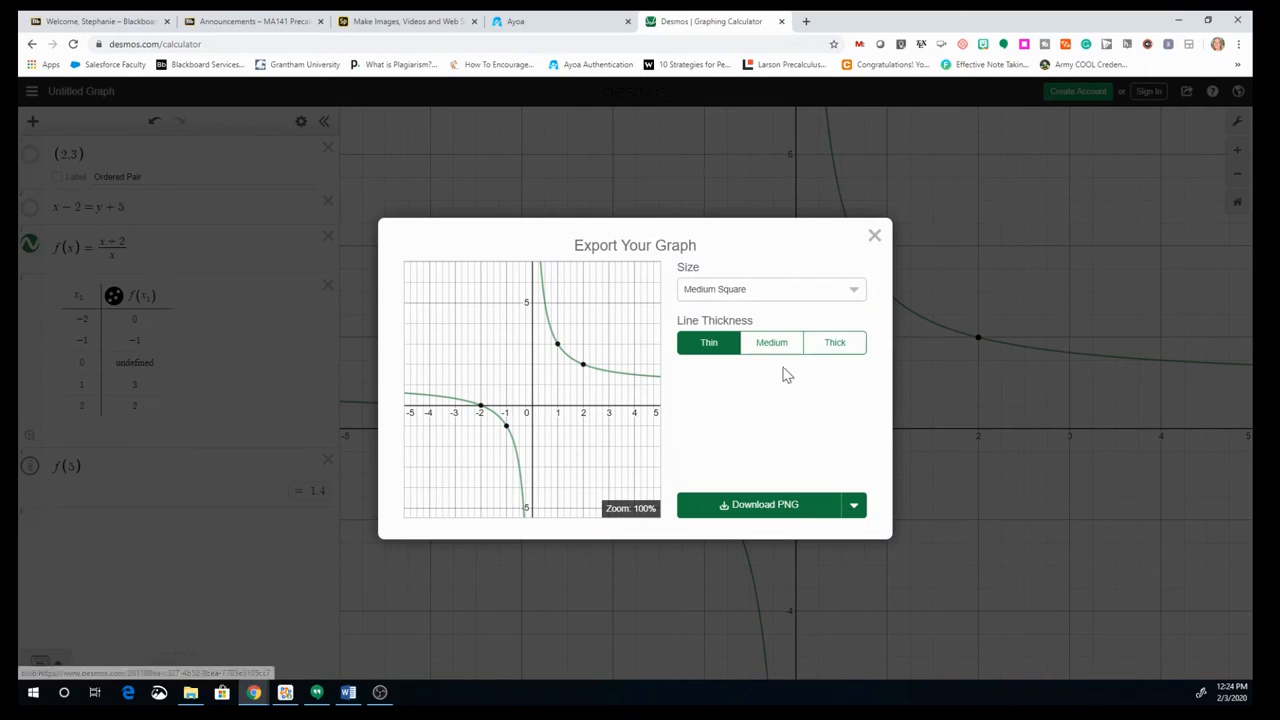
{"action": "left_click", "coordinate": [873, 237]}
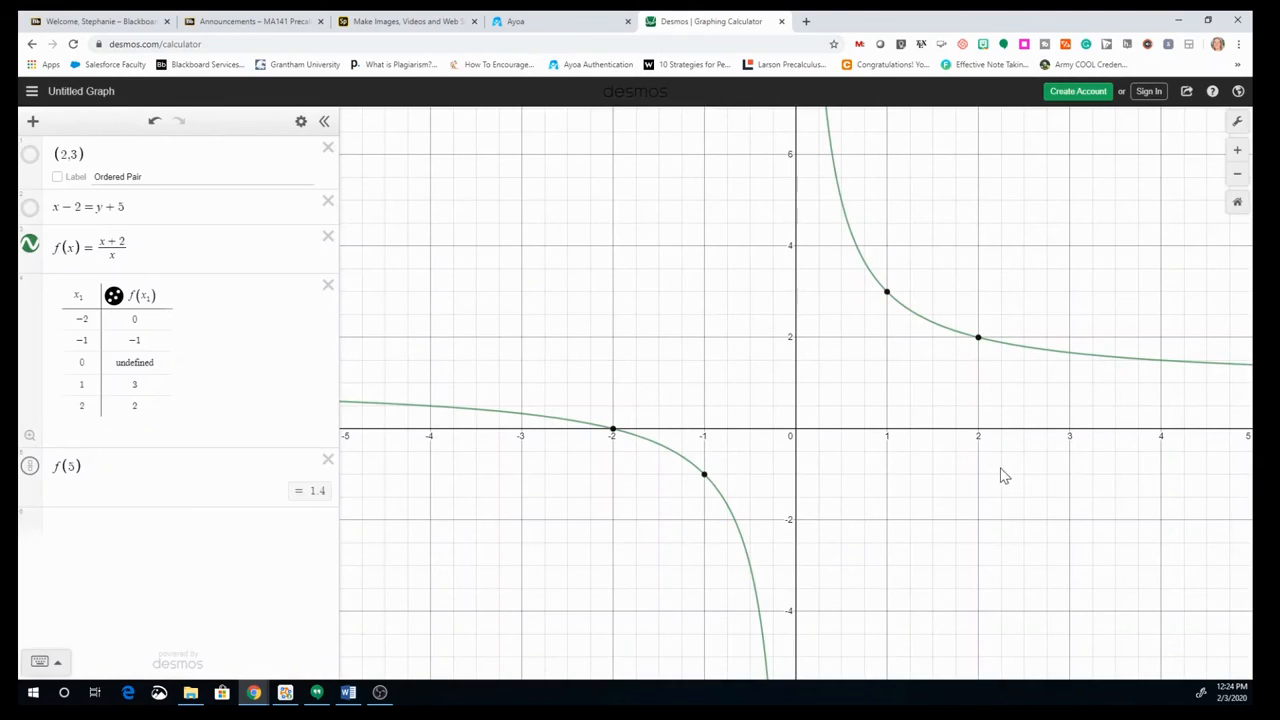
- Display the graph's embed code in the sharing options
{"action": "left_click", "coordinate": [1187, 91]}
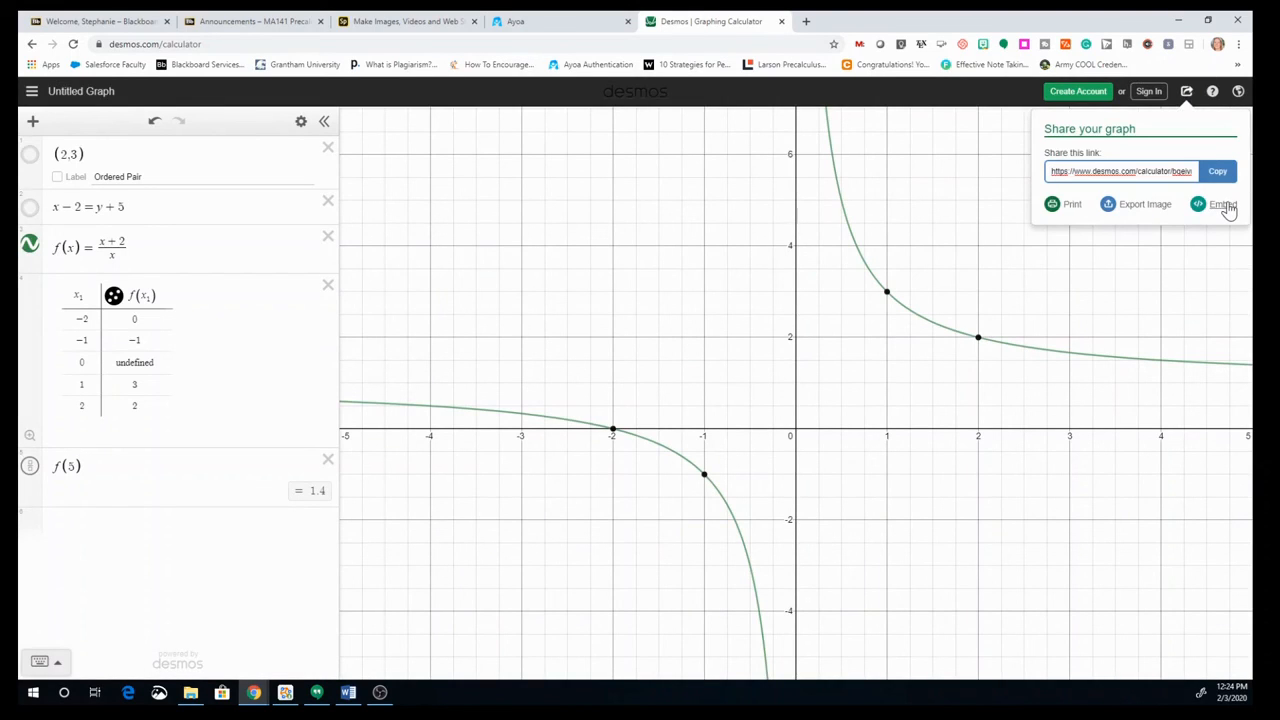
{"action": "left_click", "coordinate": [1224, 205]}
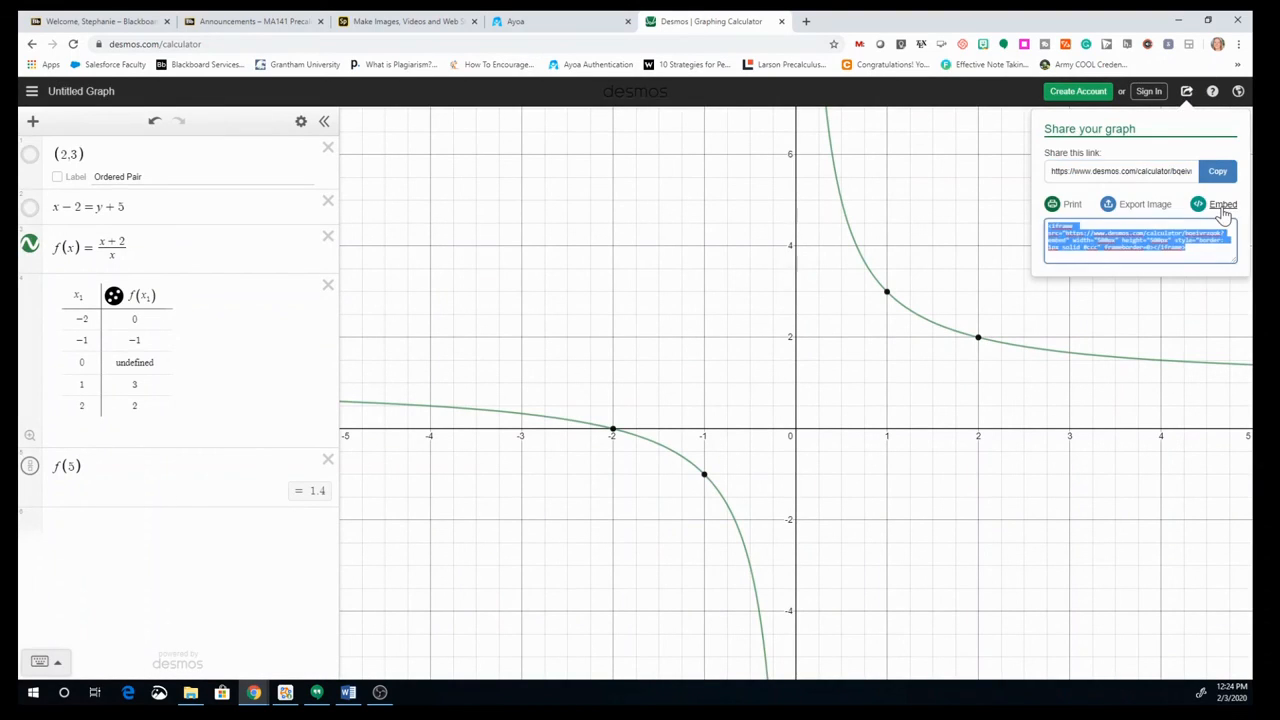